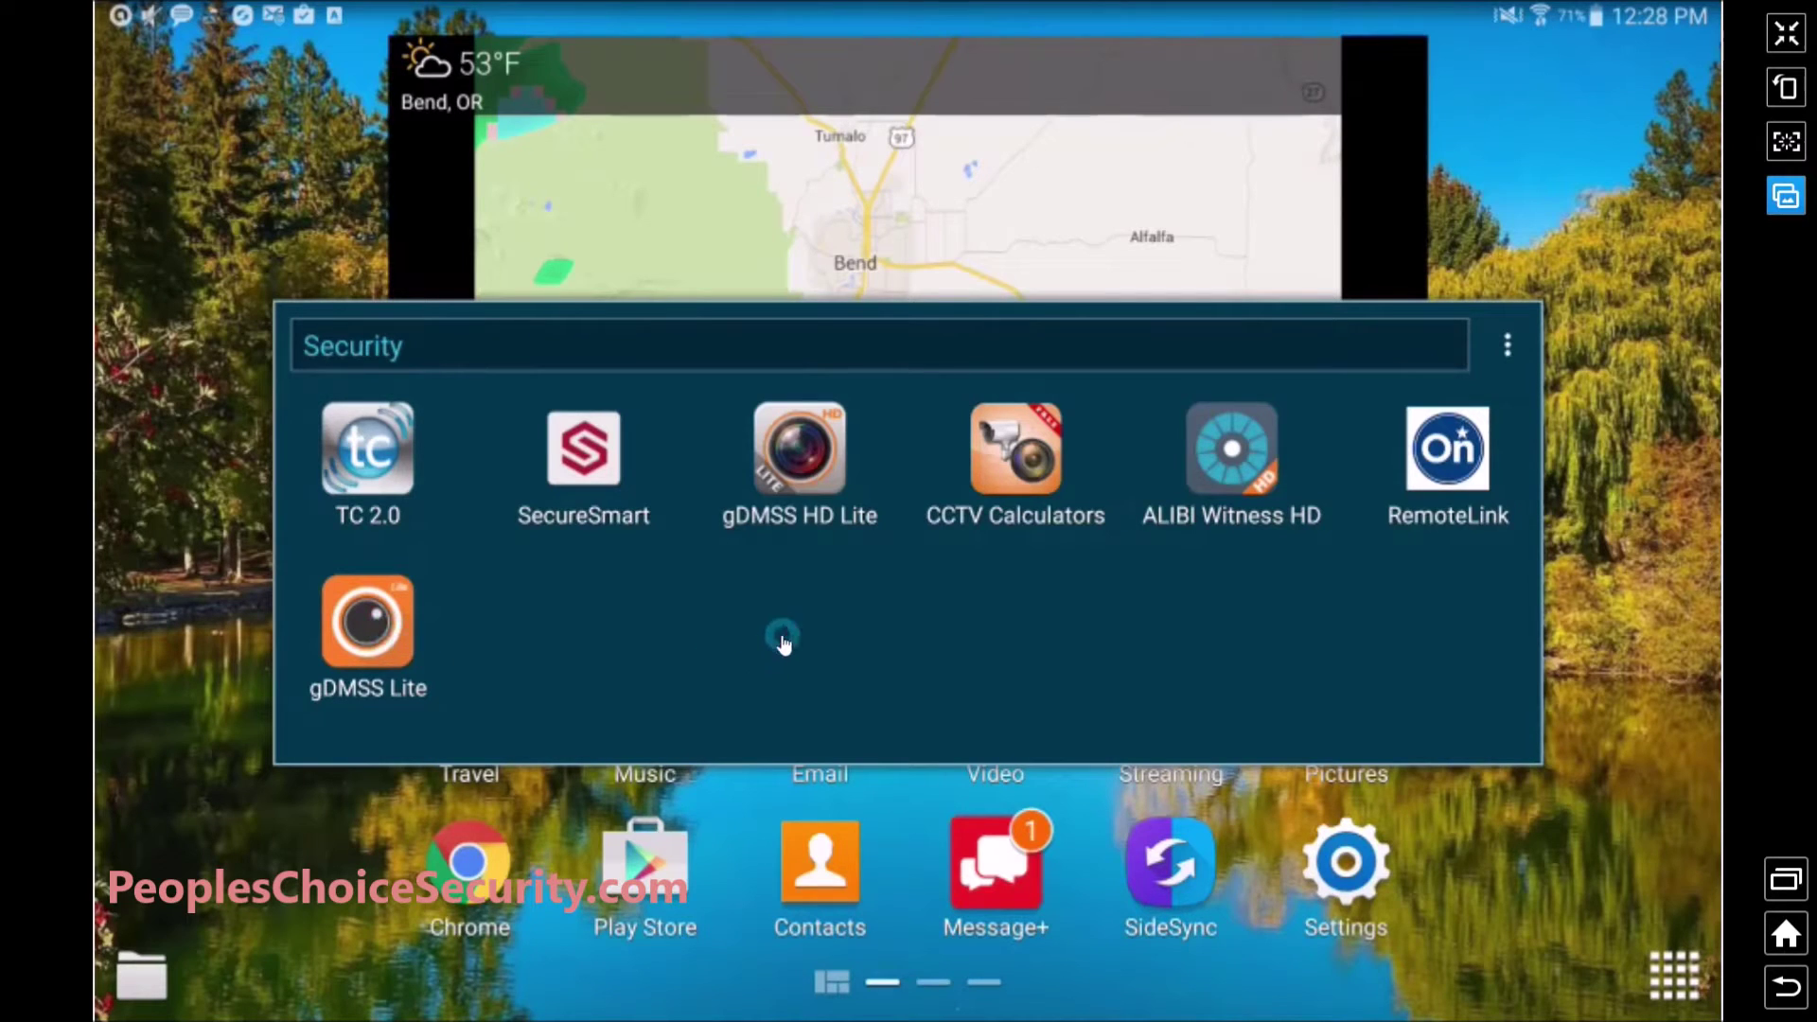
Launch gDMSS HD Lite from the Security folder and go to its Device Manager
click(817, 471)
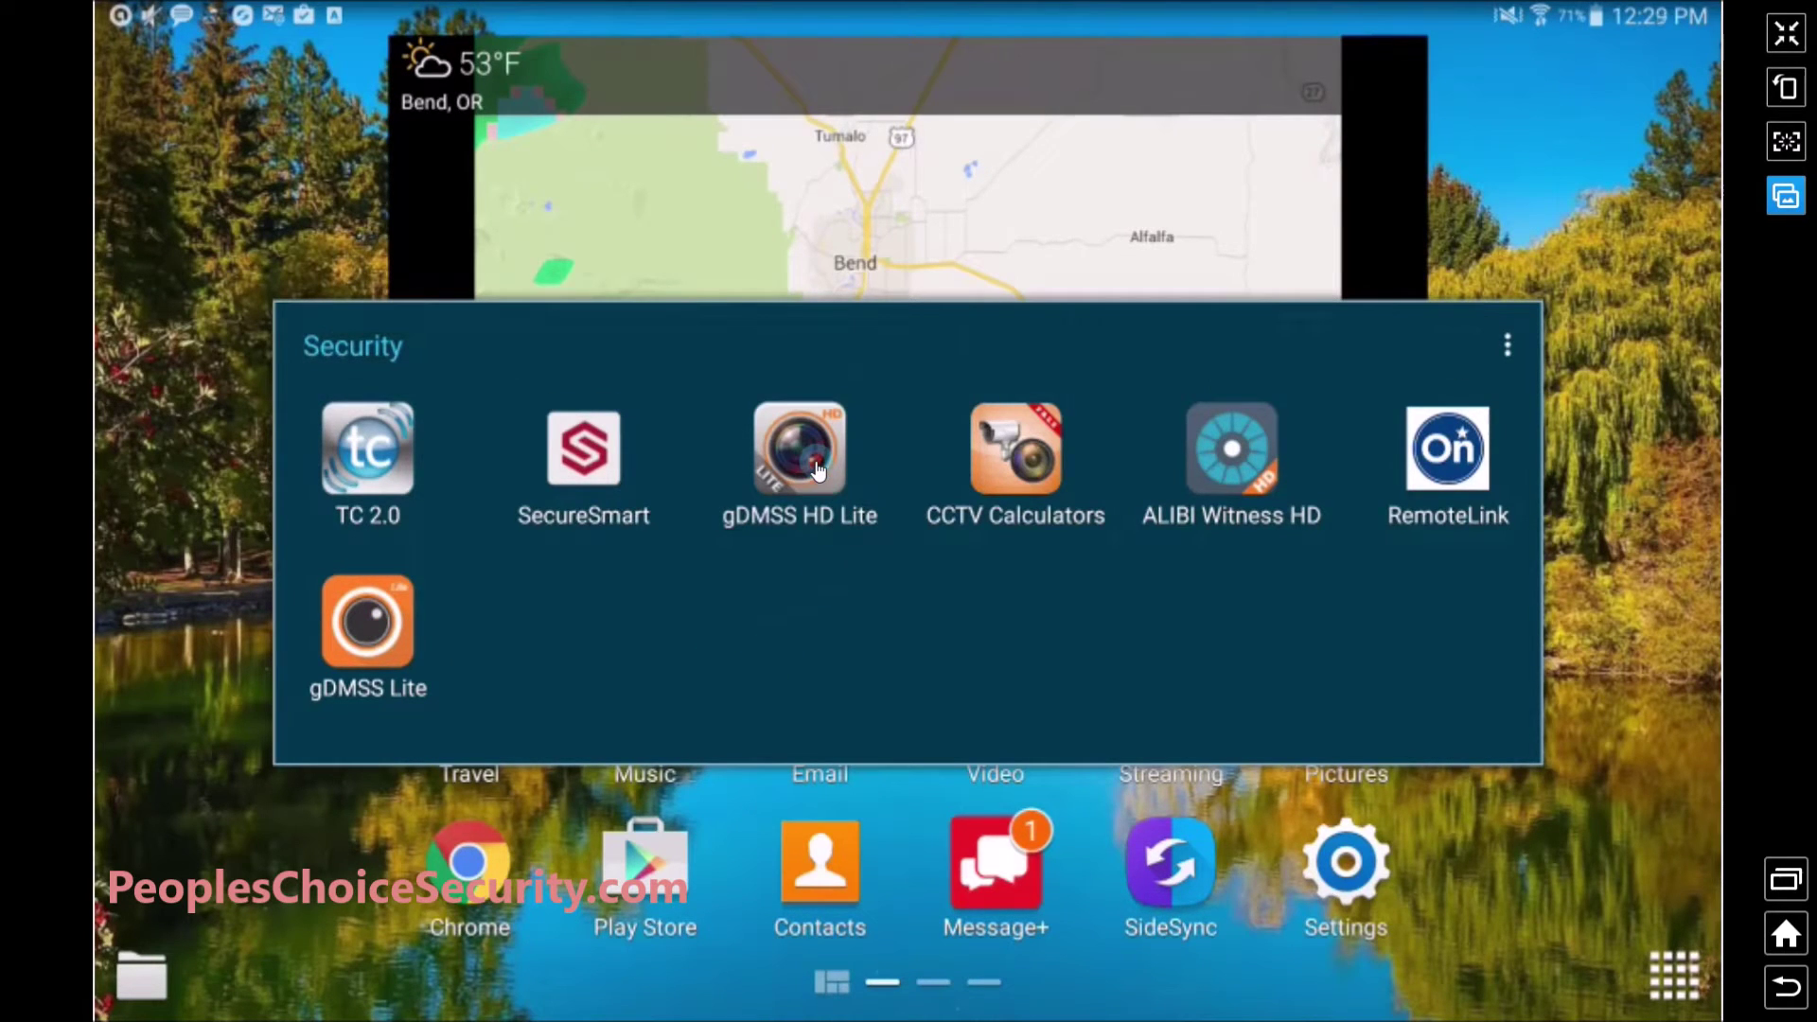
click(818, 471)
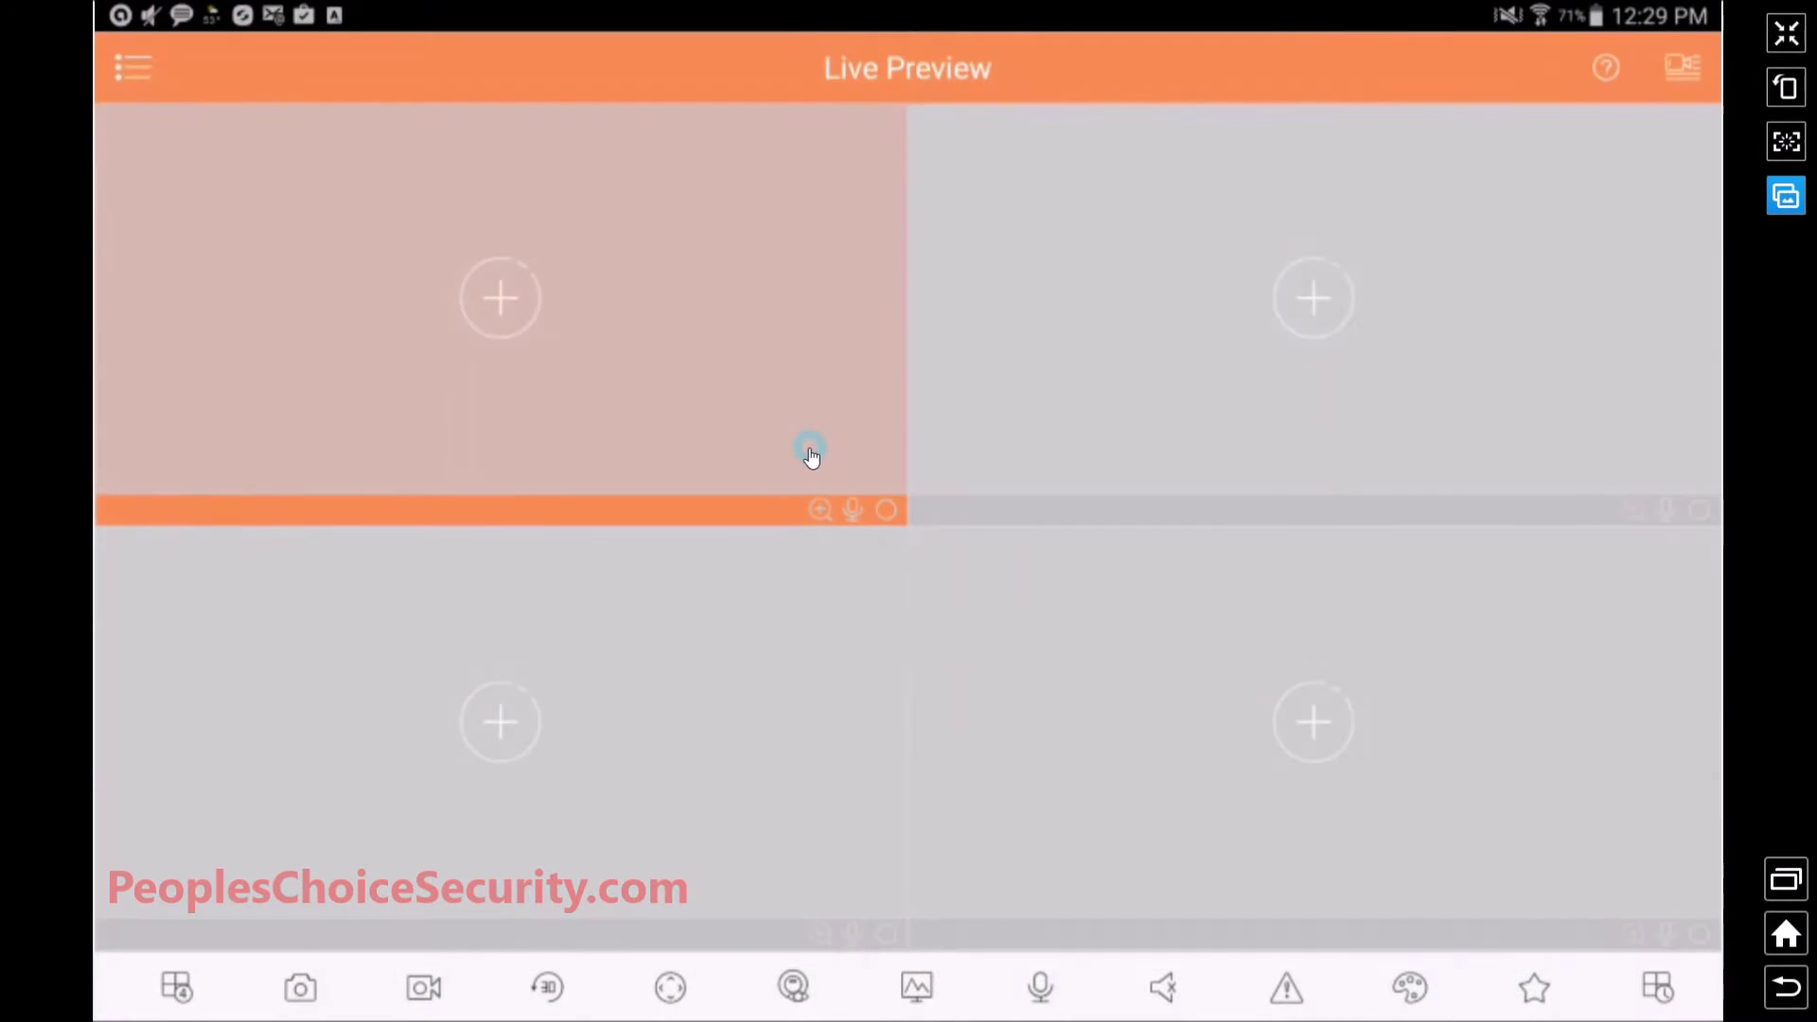
click(133, 71)
click(210, 251)
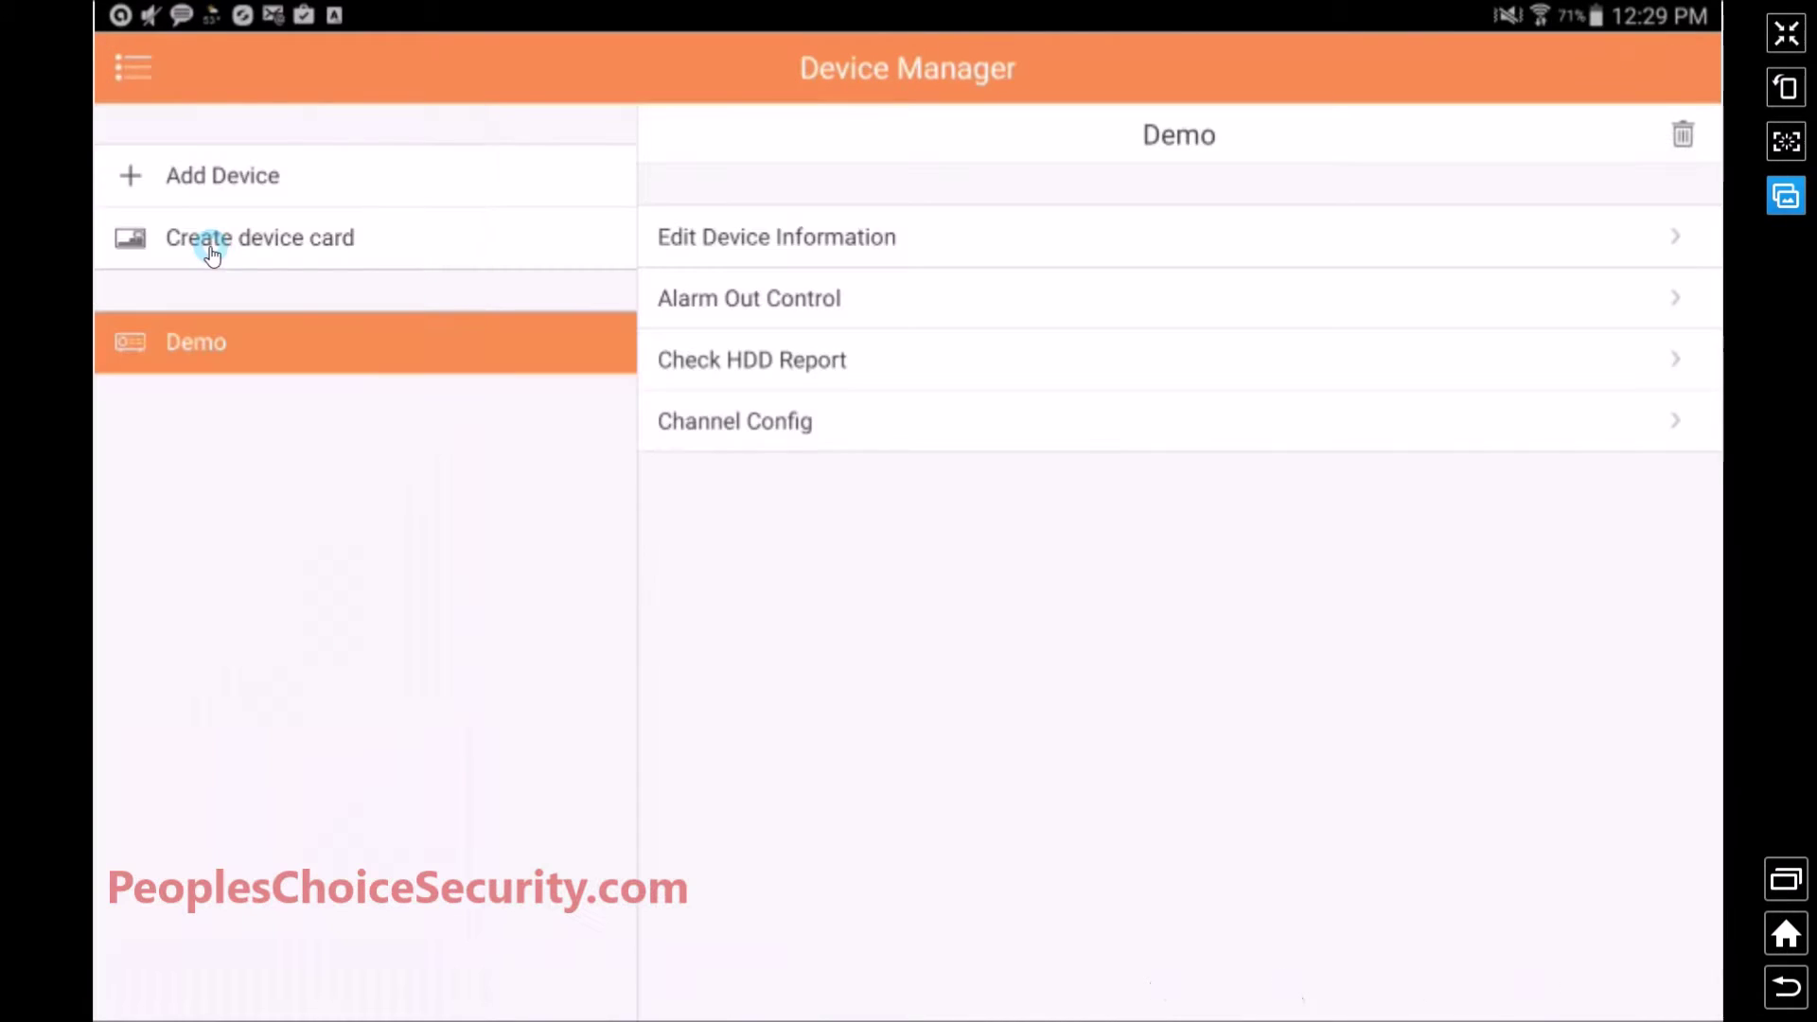
Open the Demo device's information for editing, review its registration fields from register mode to playback stream, and save it
drag(231, 407, 272, 439)
click(195, 344)
click(821, 239)
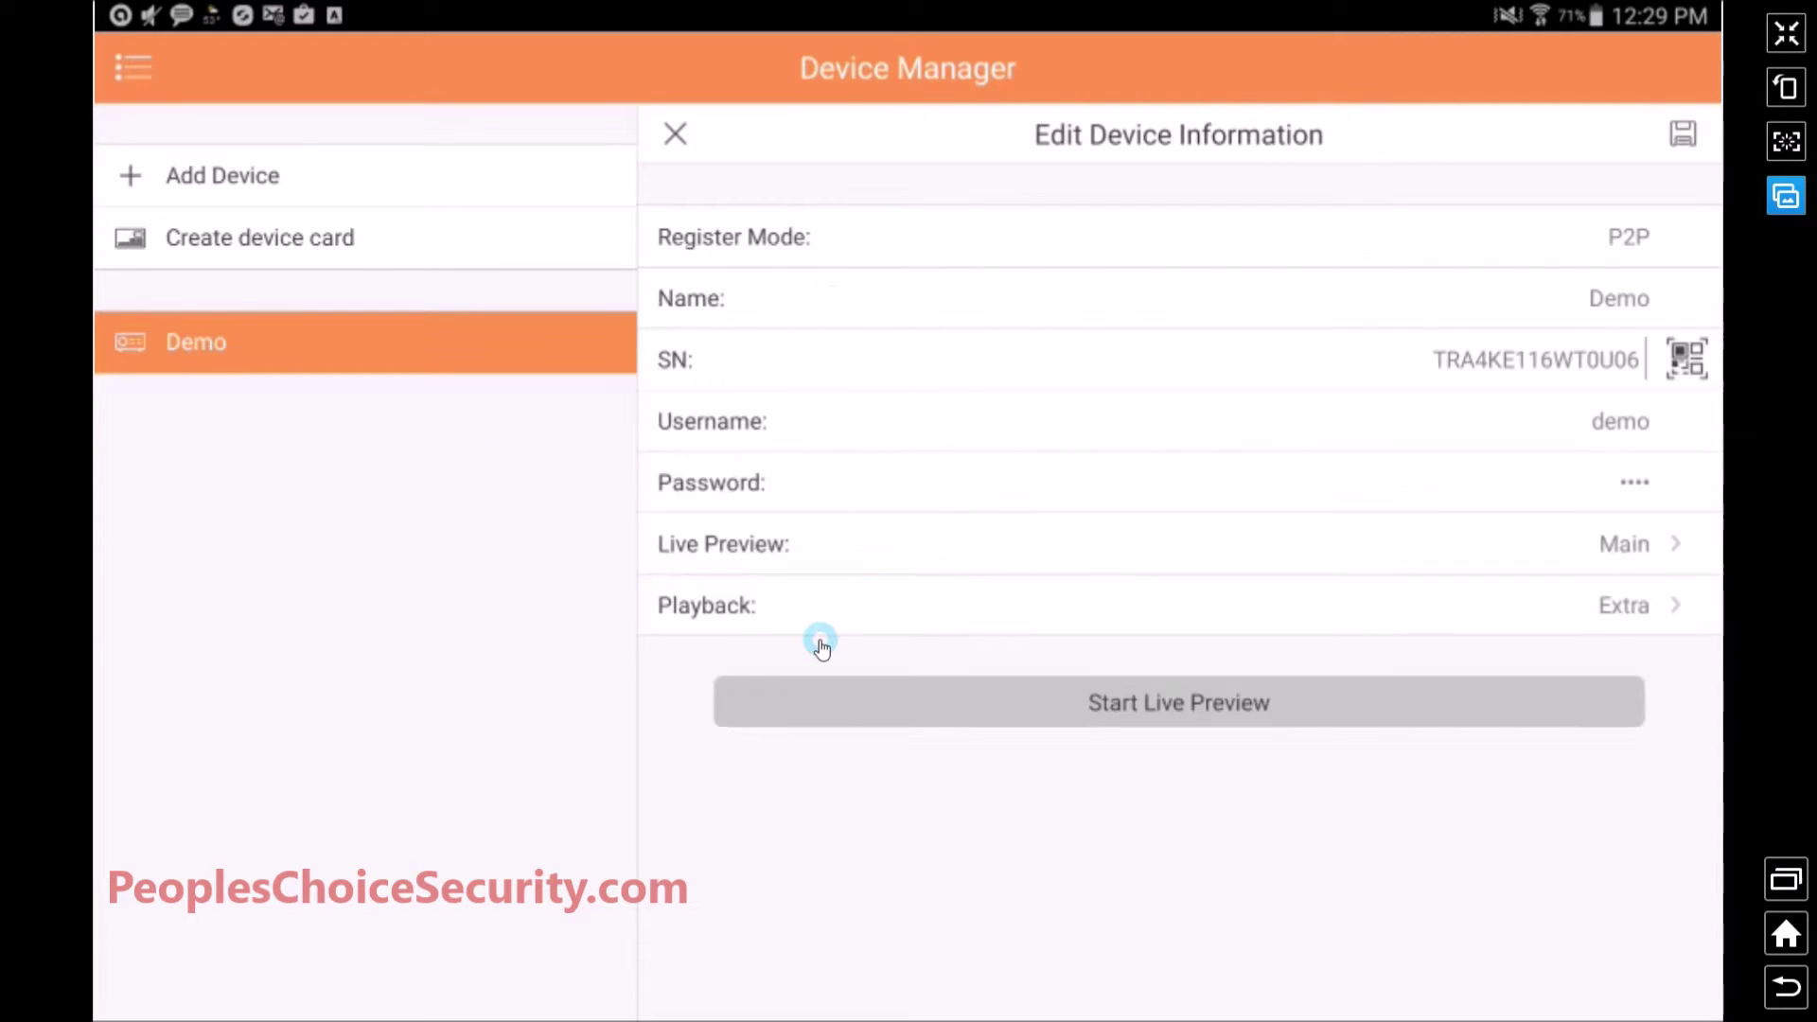
click(195, 358)
click(609, 483)
mouse_move(663, 492)
mouse_down()
mouse_move(1062, 356)
mouse_move(1107, 313)
mouse_move(1622, 343)
mouse_move(1508, 353)
mouse_move(912, 244)
mouse_move(897, 248)
mouse_move(1629, 246)
mouse_up()
click(1615, 301)
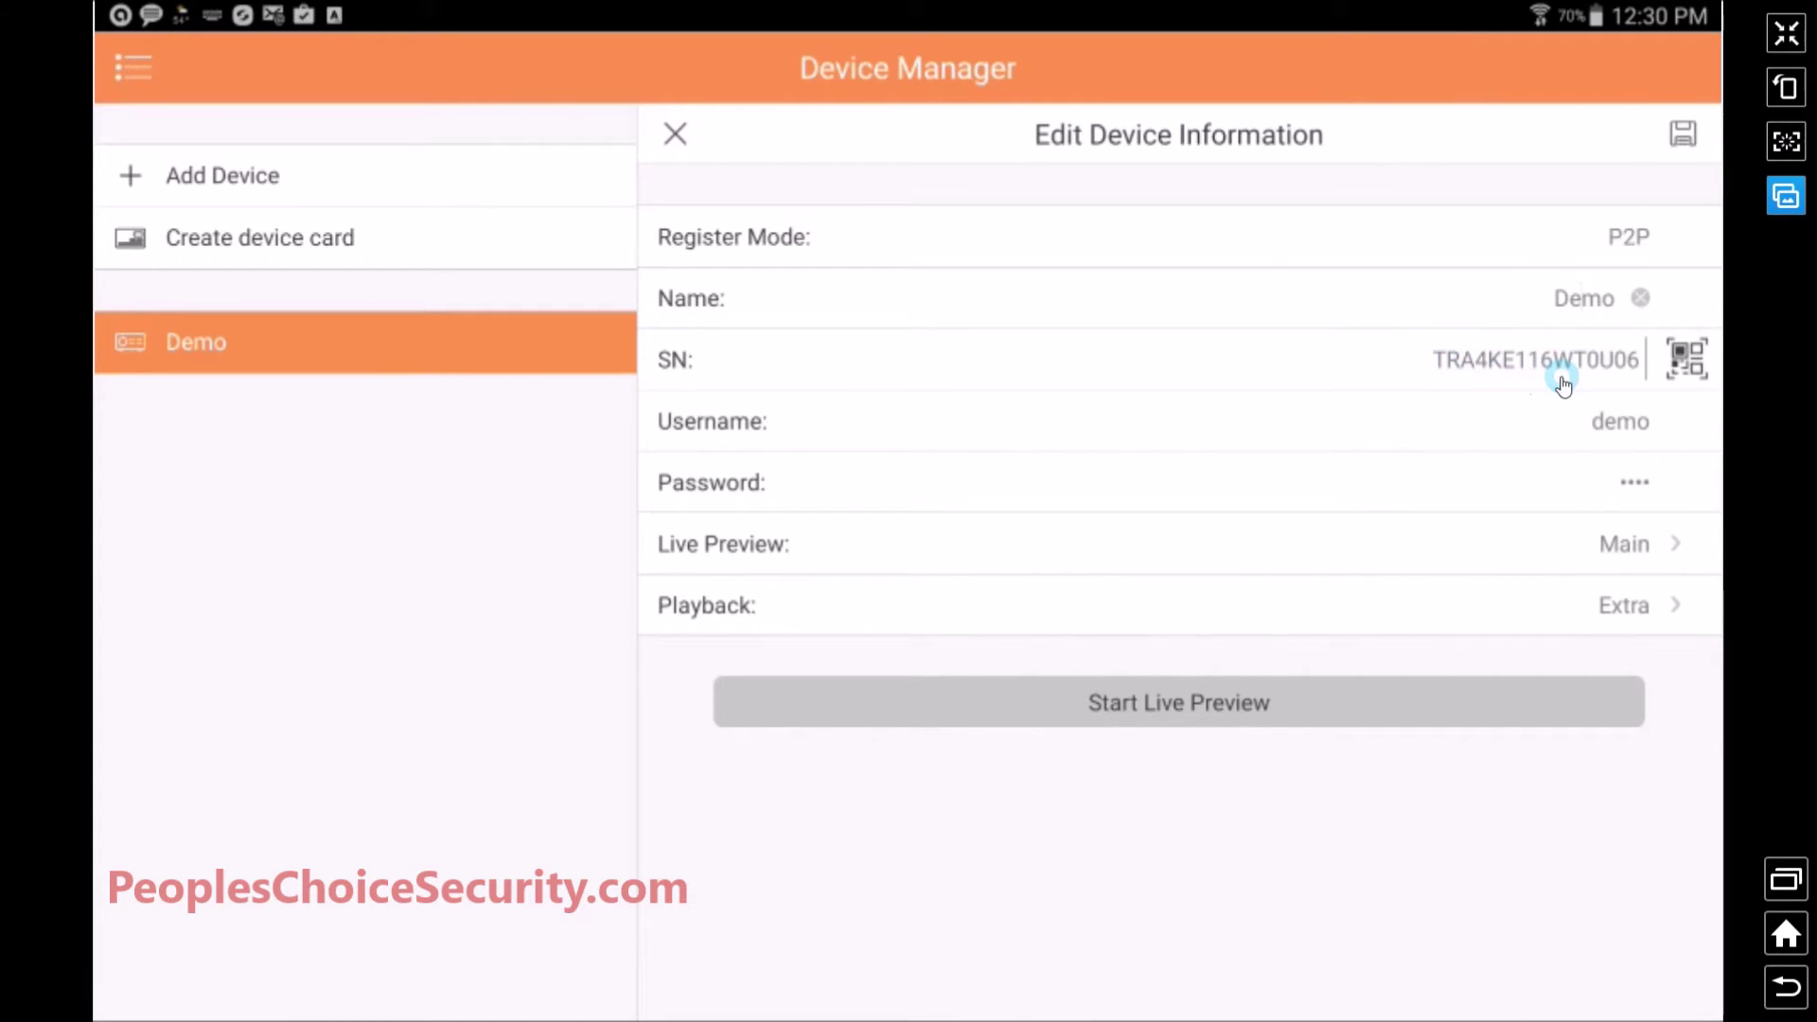
click(1690, 364)
click(1683, 136)
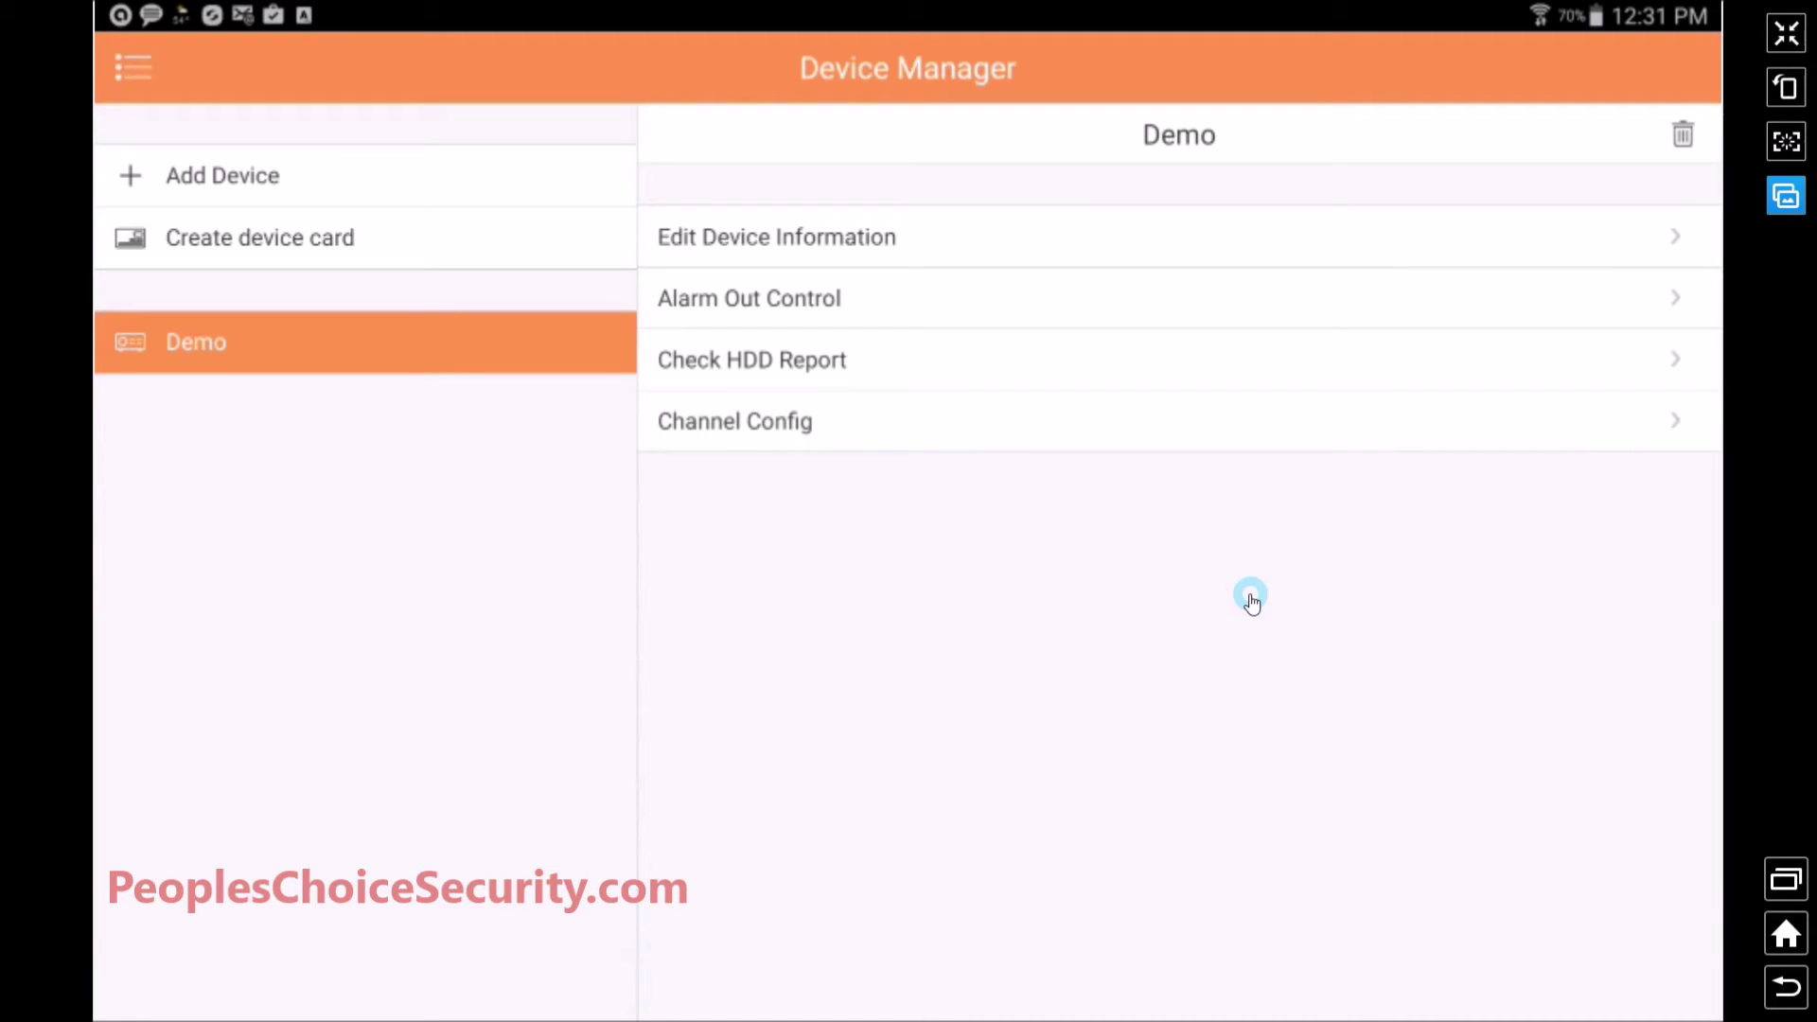
Switch to Live Preview and load the Demo device's HFG4100 camera into the first pane
click(146, 68)
click(248, 151)
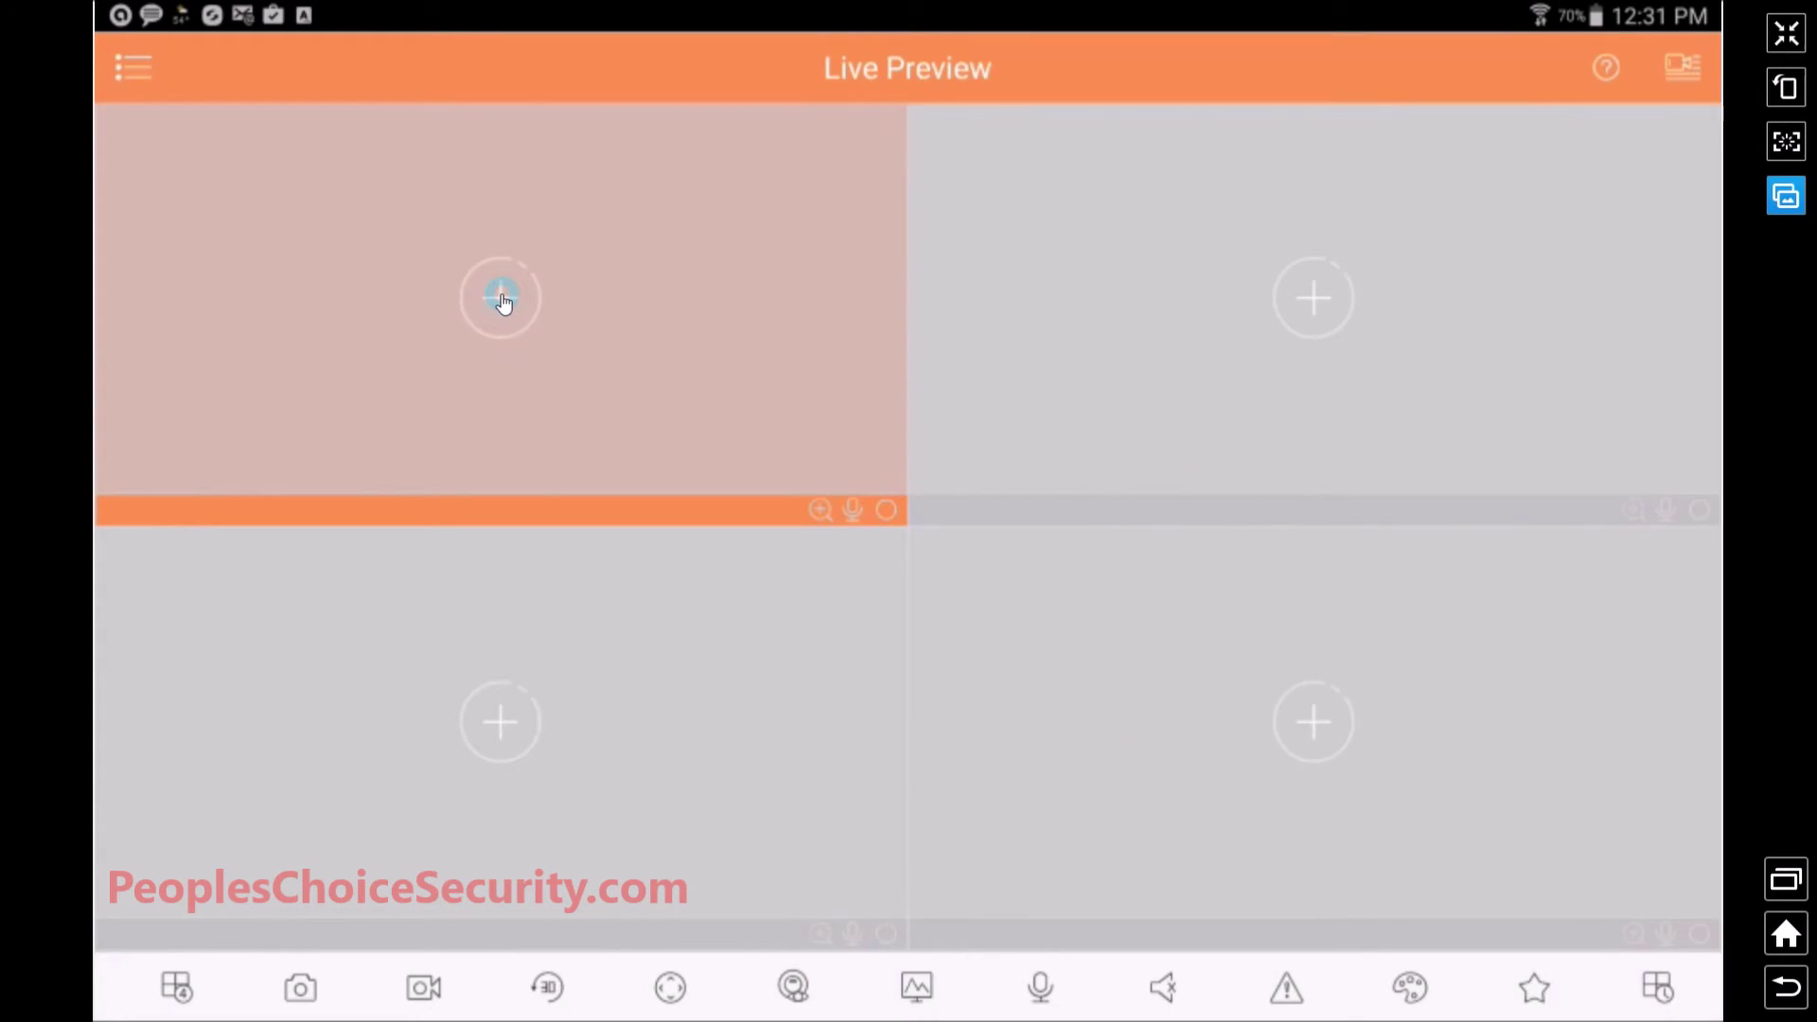
click(502, 299)
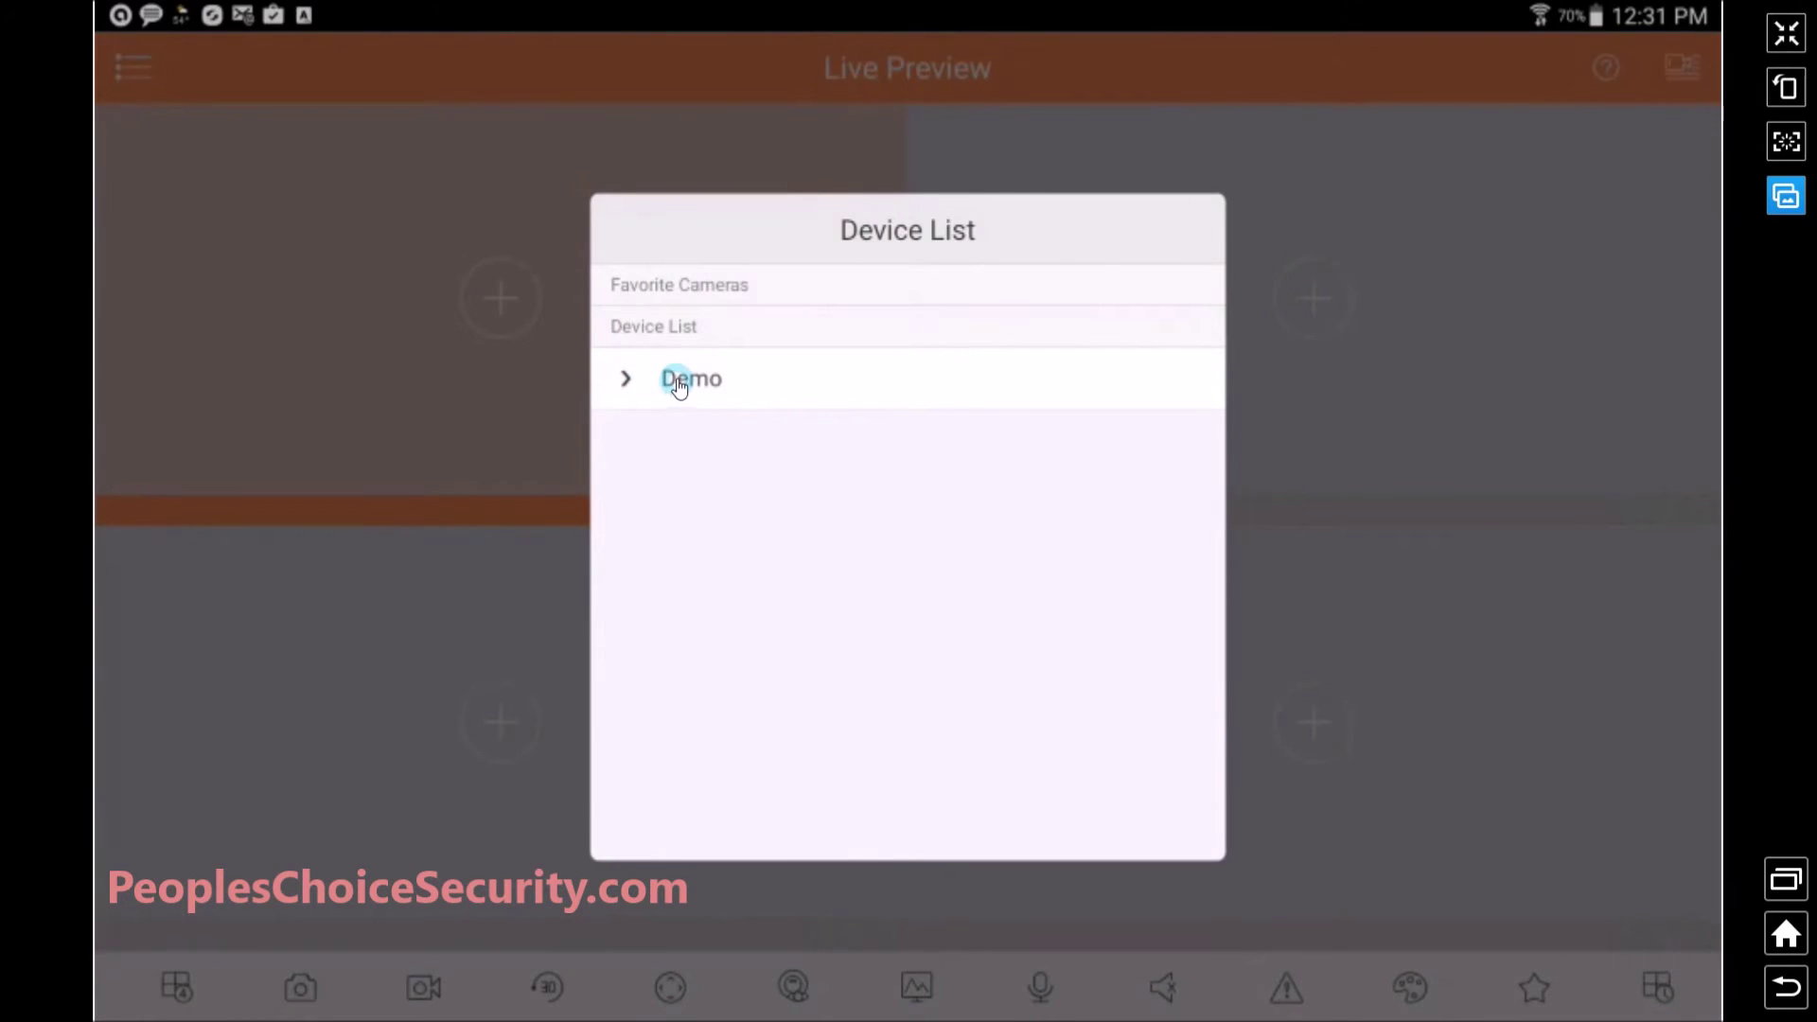
click(679, 384)
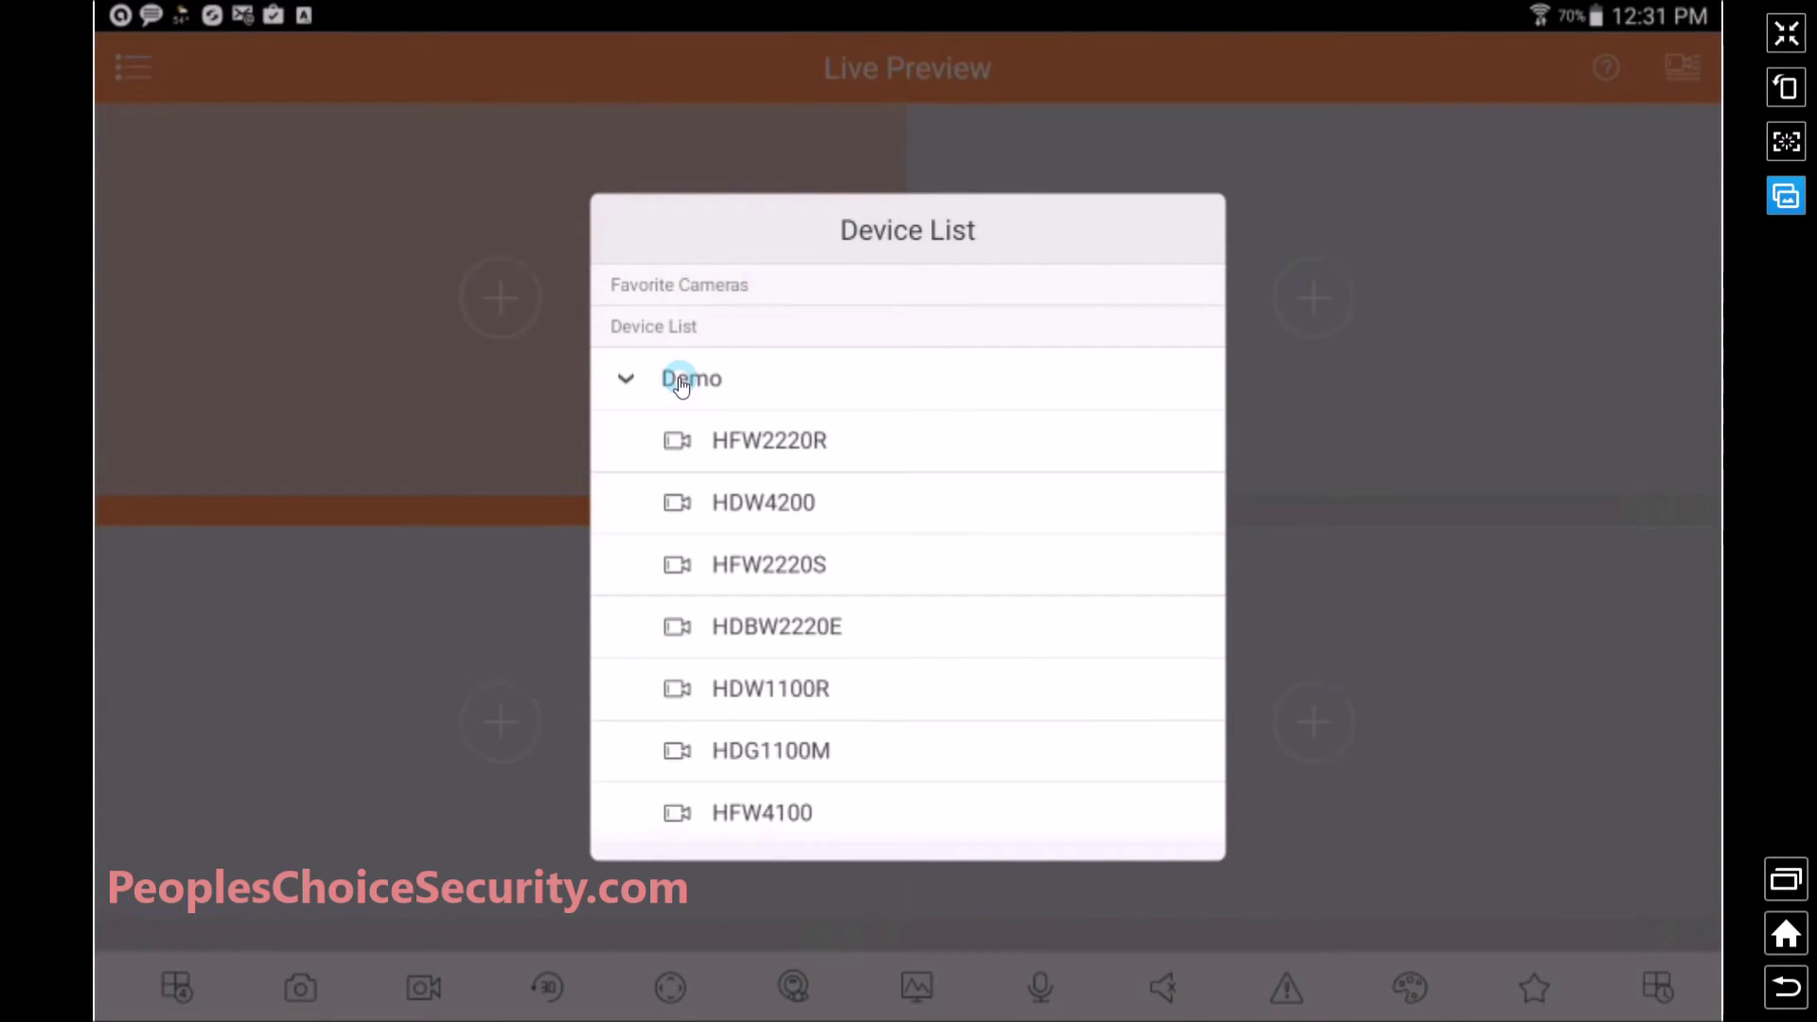
scroll(1035, 644, down, 5)
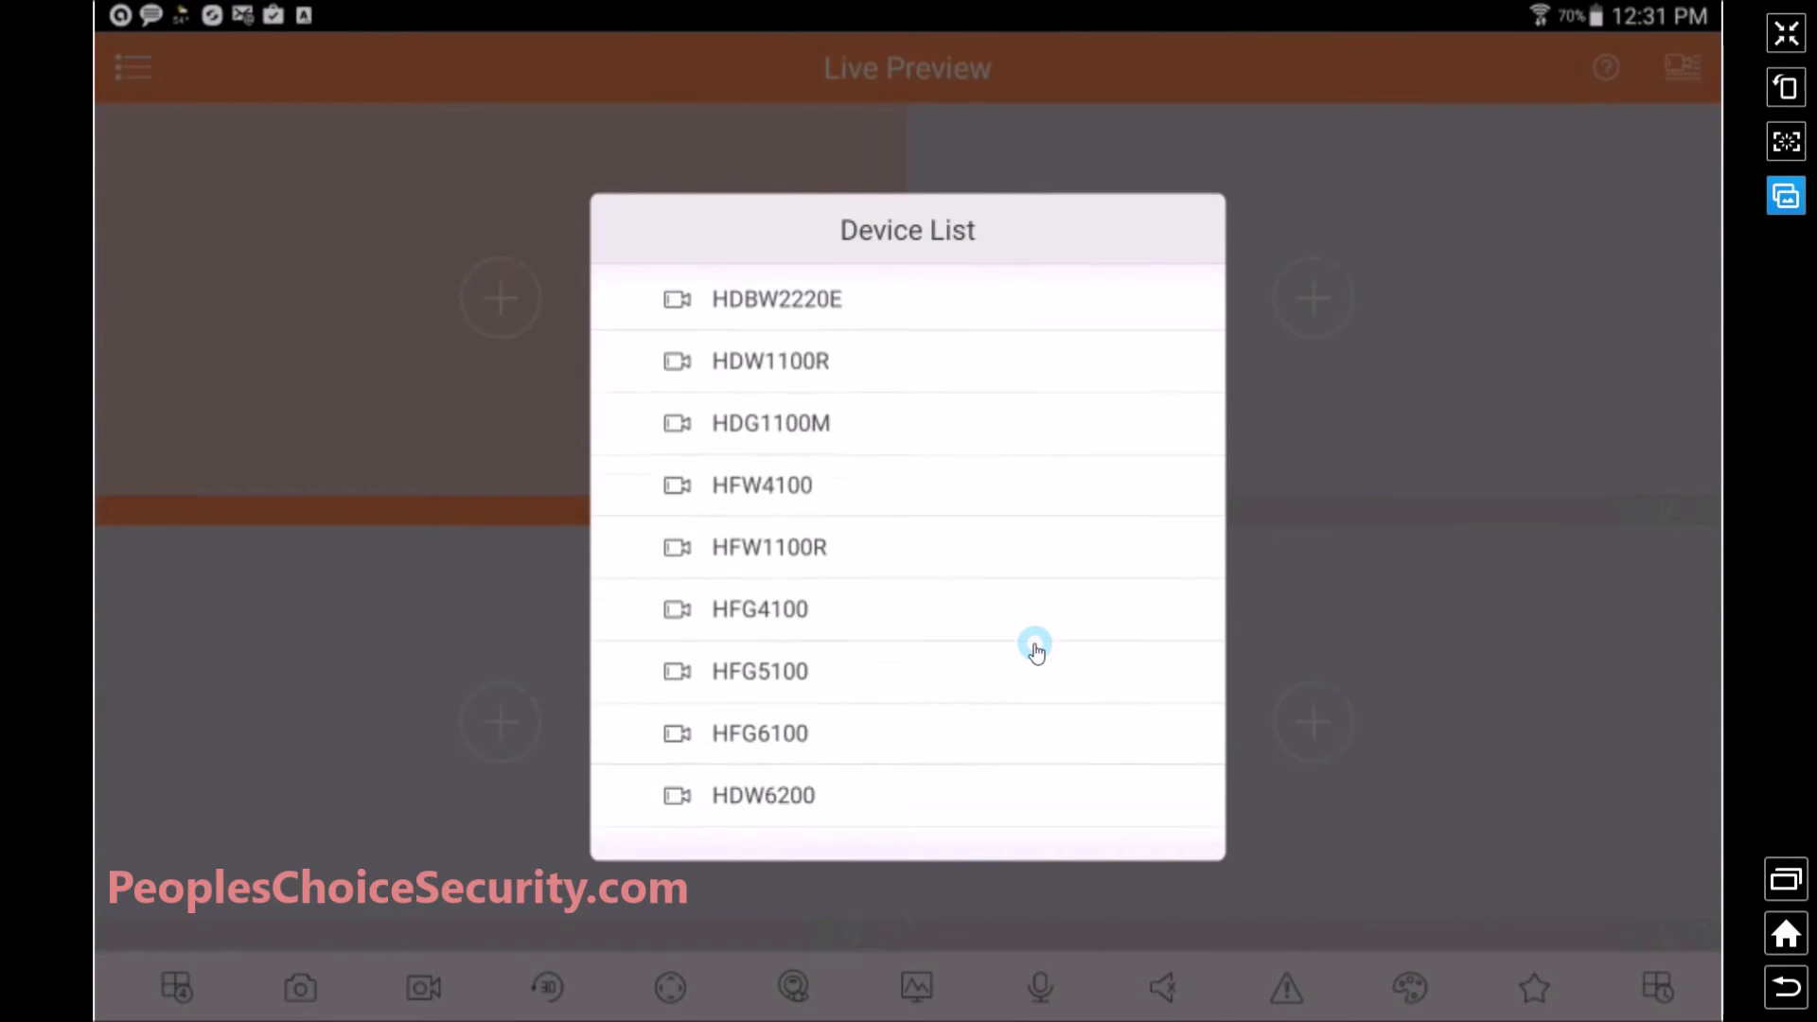
scroll(1035, 648, down, 3)
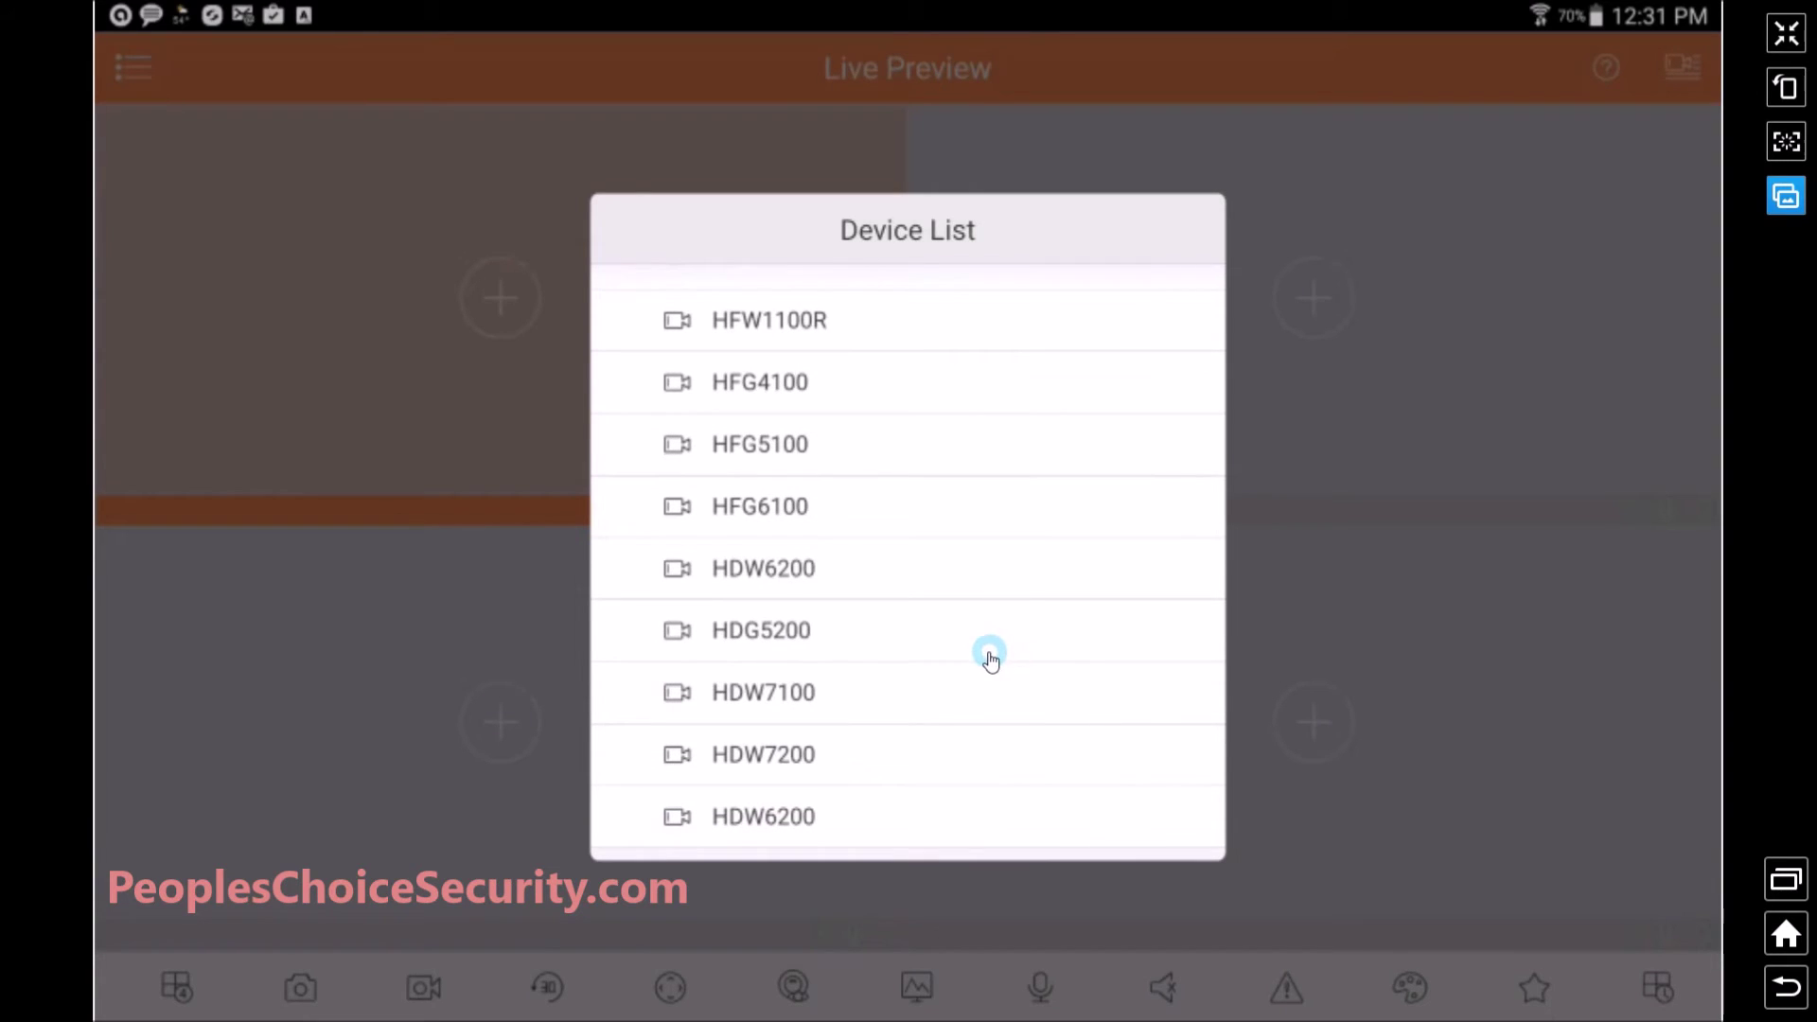
click(771, 383)
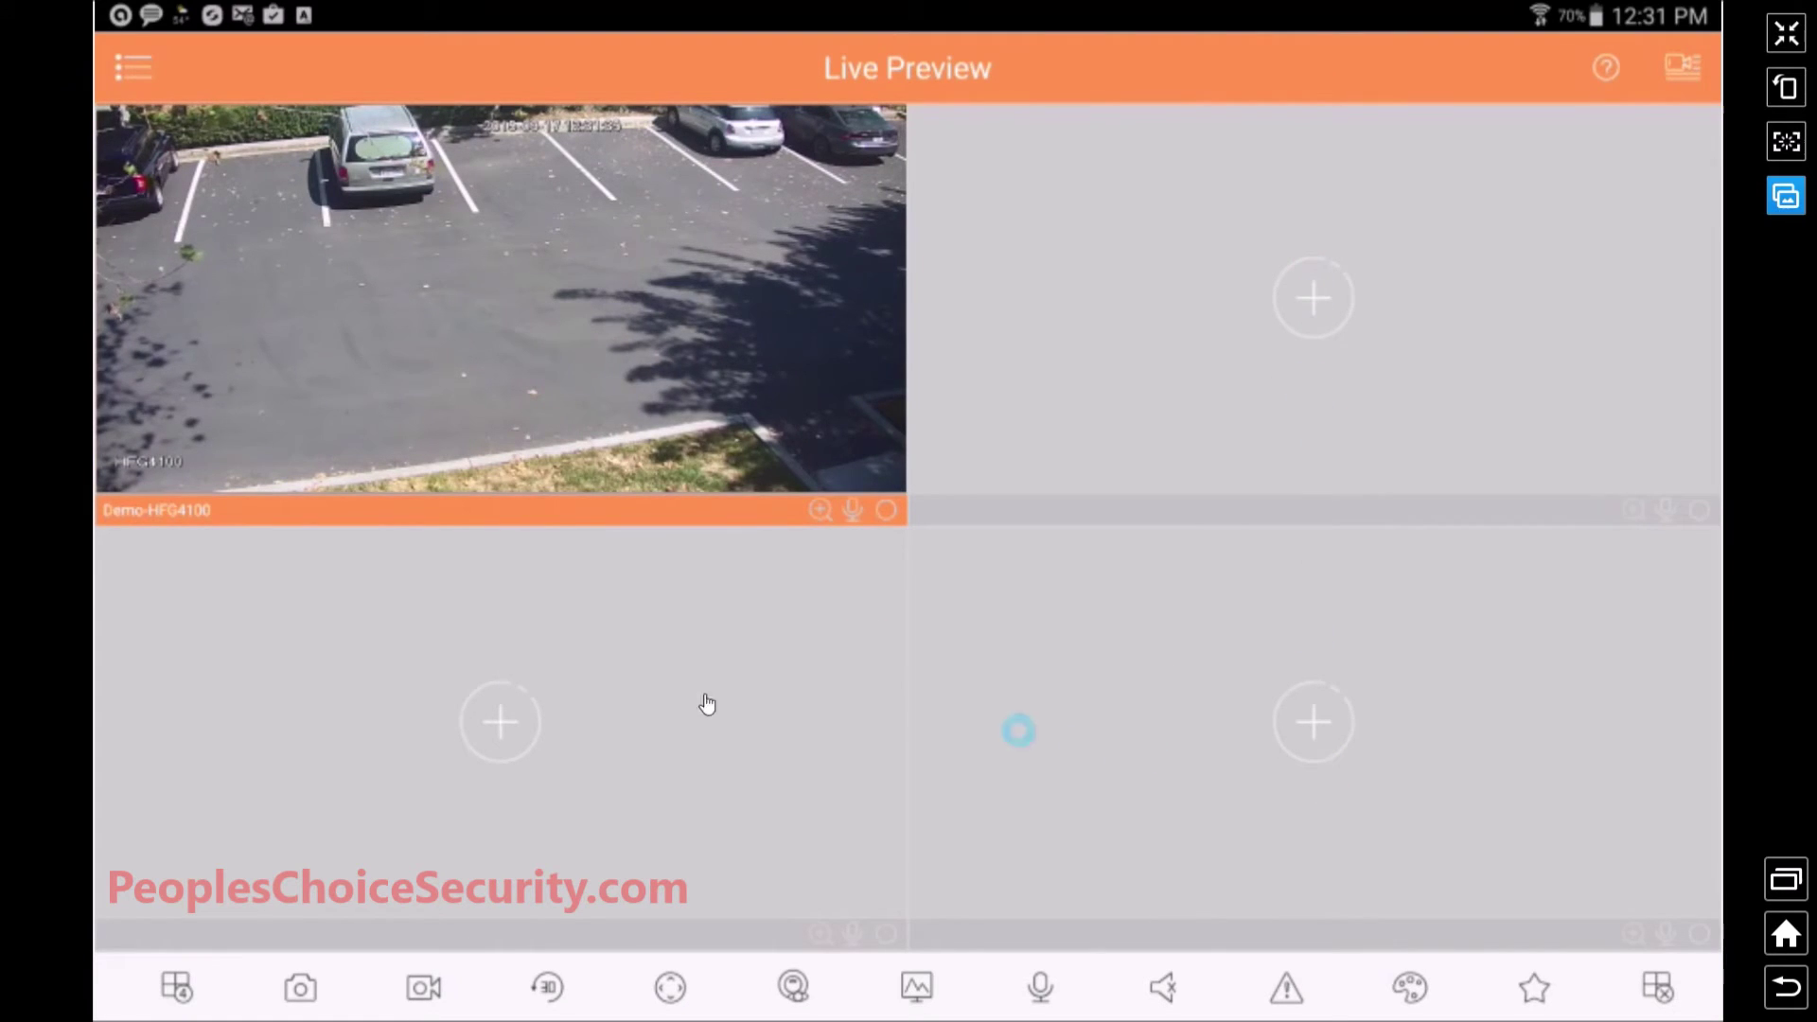
Enlarge the HFG4100 live feed to a single view and close all live preview windows
click(177, 987)
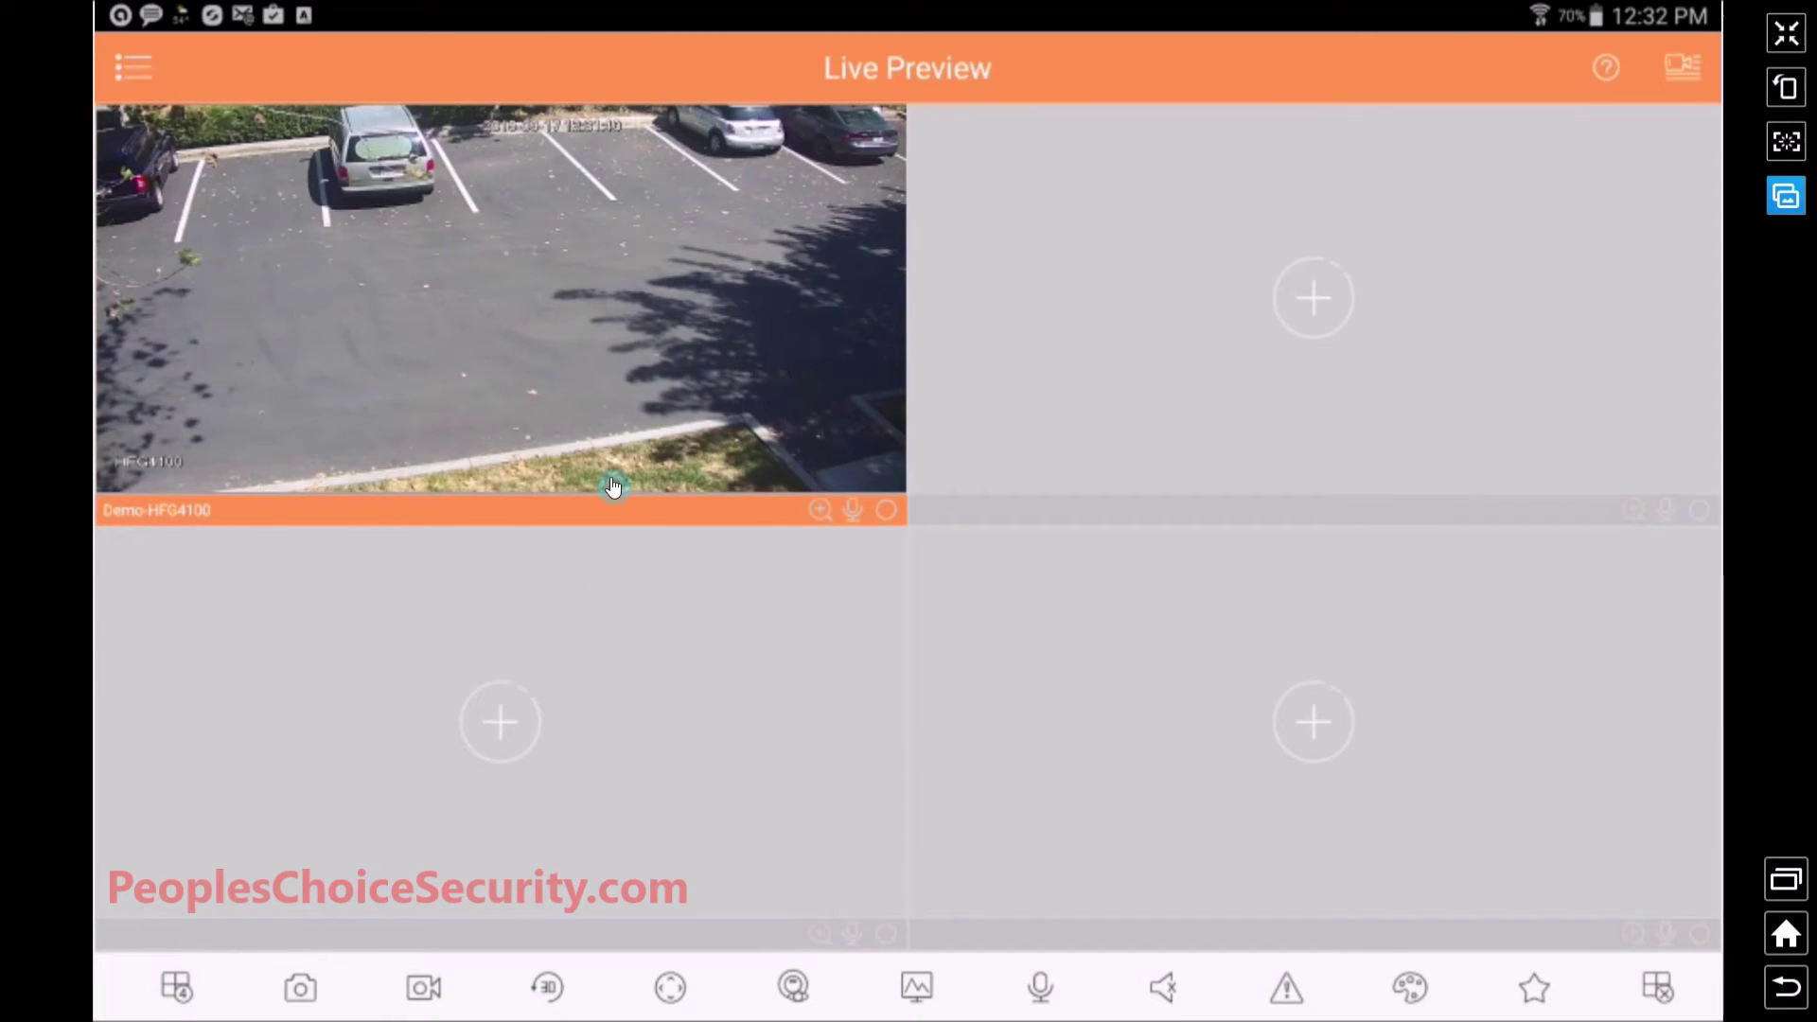
double_click(511, 312)
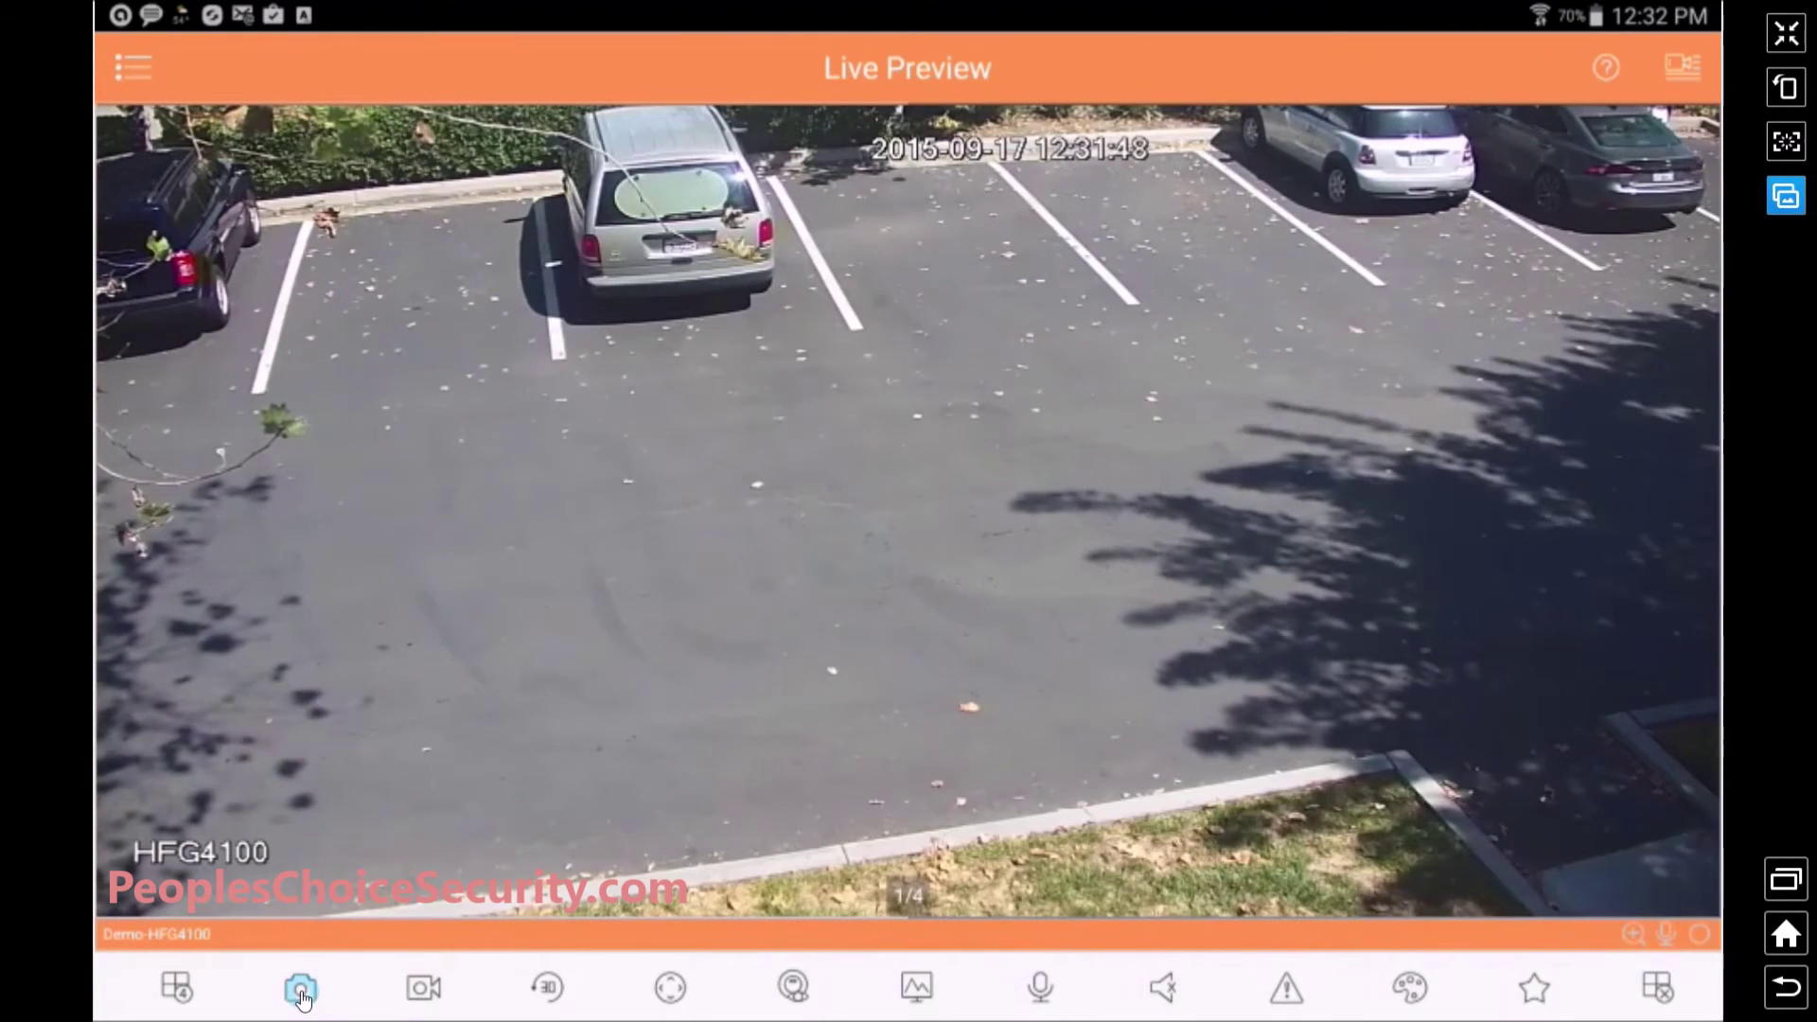
click(423, 988)
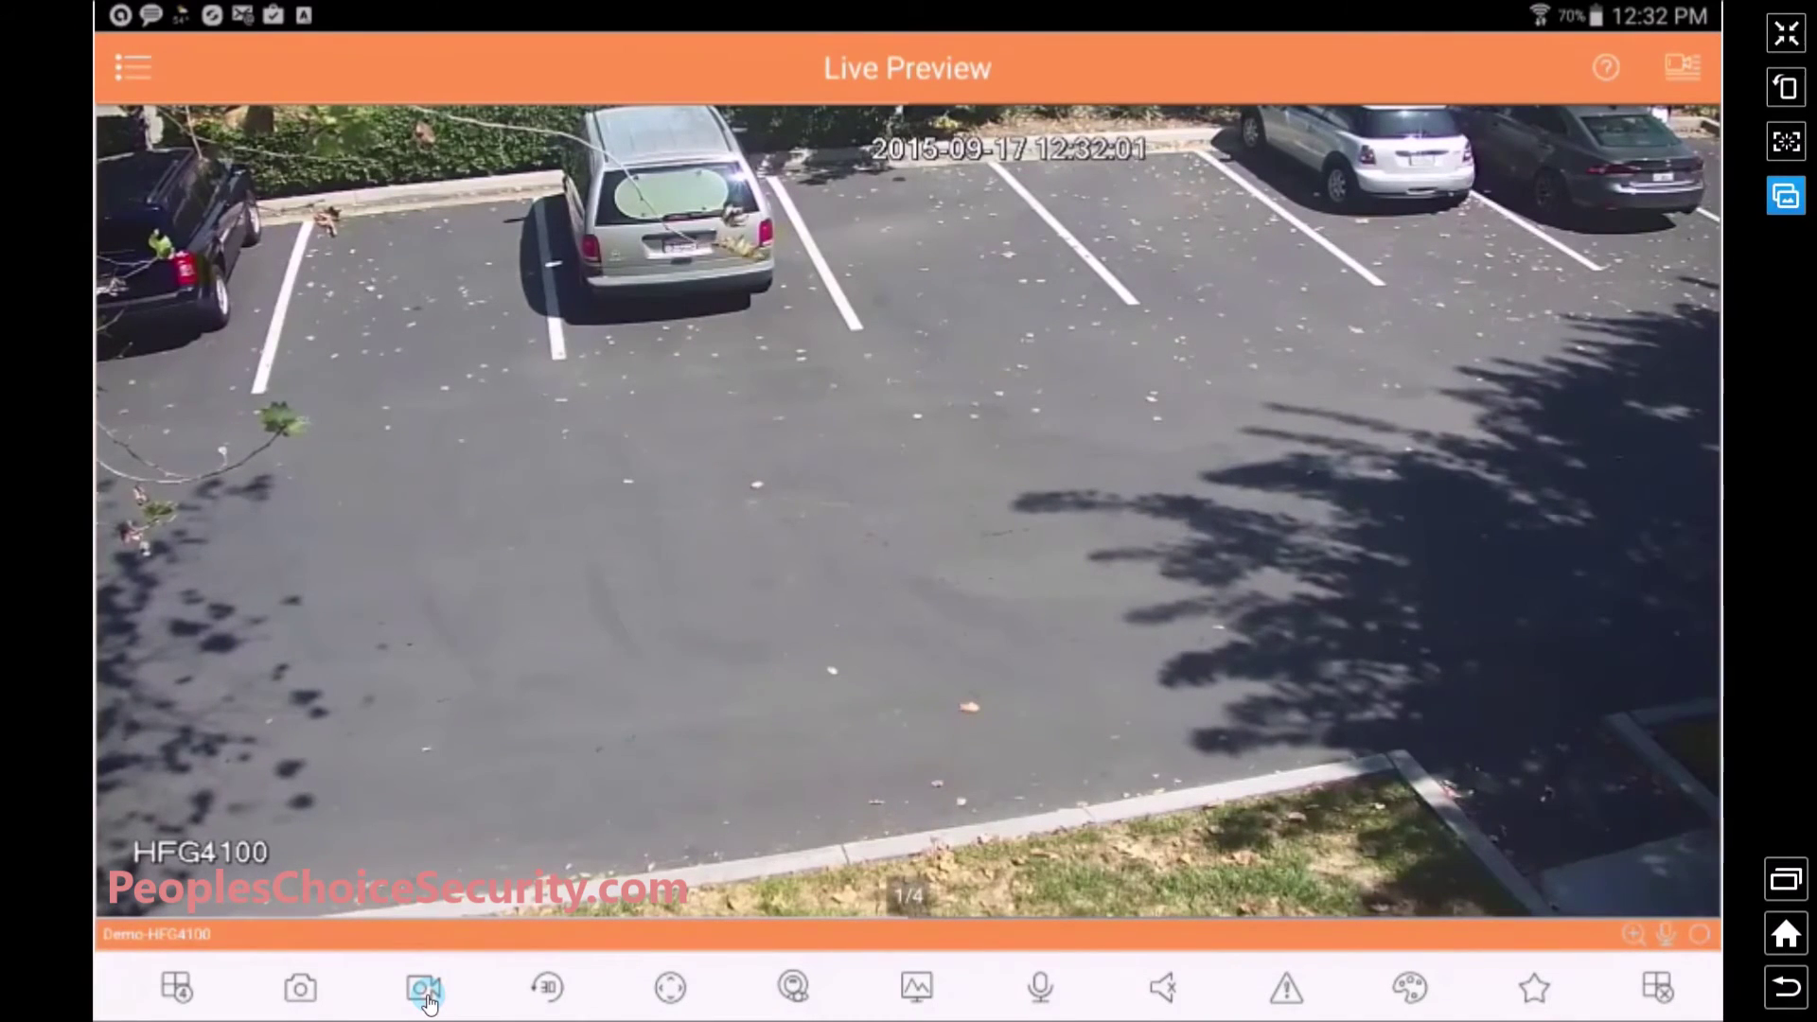
click(426, 988)
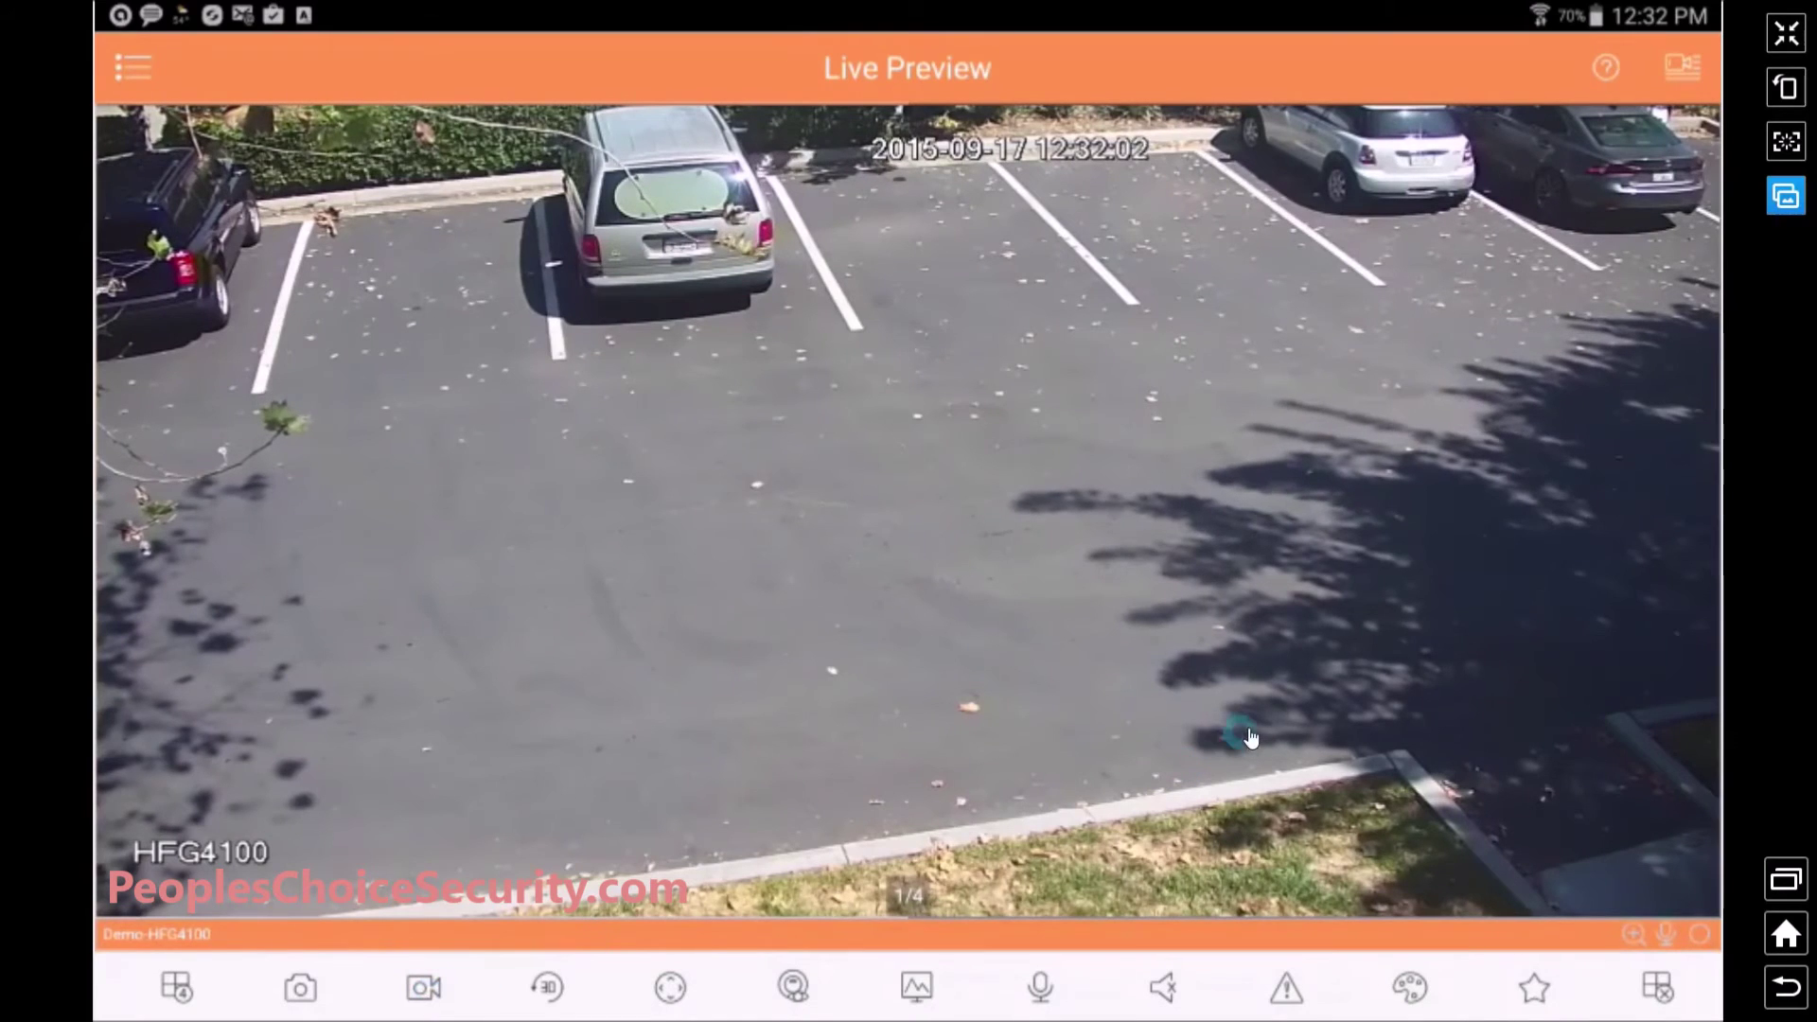
click(1660, 989)
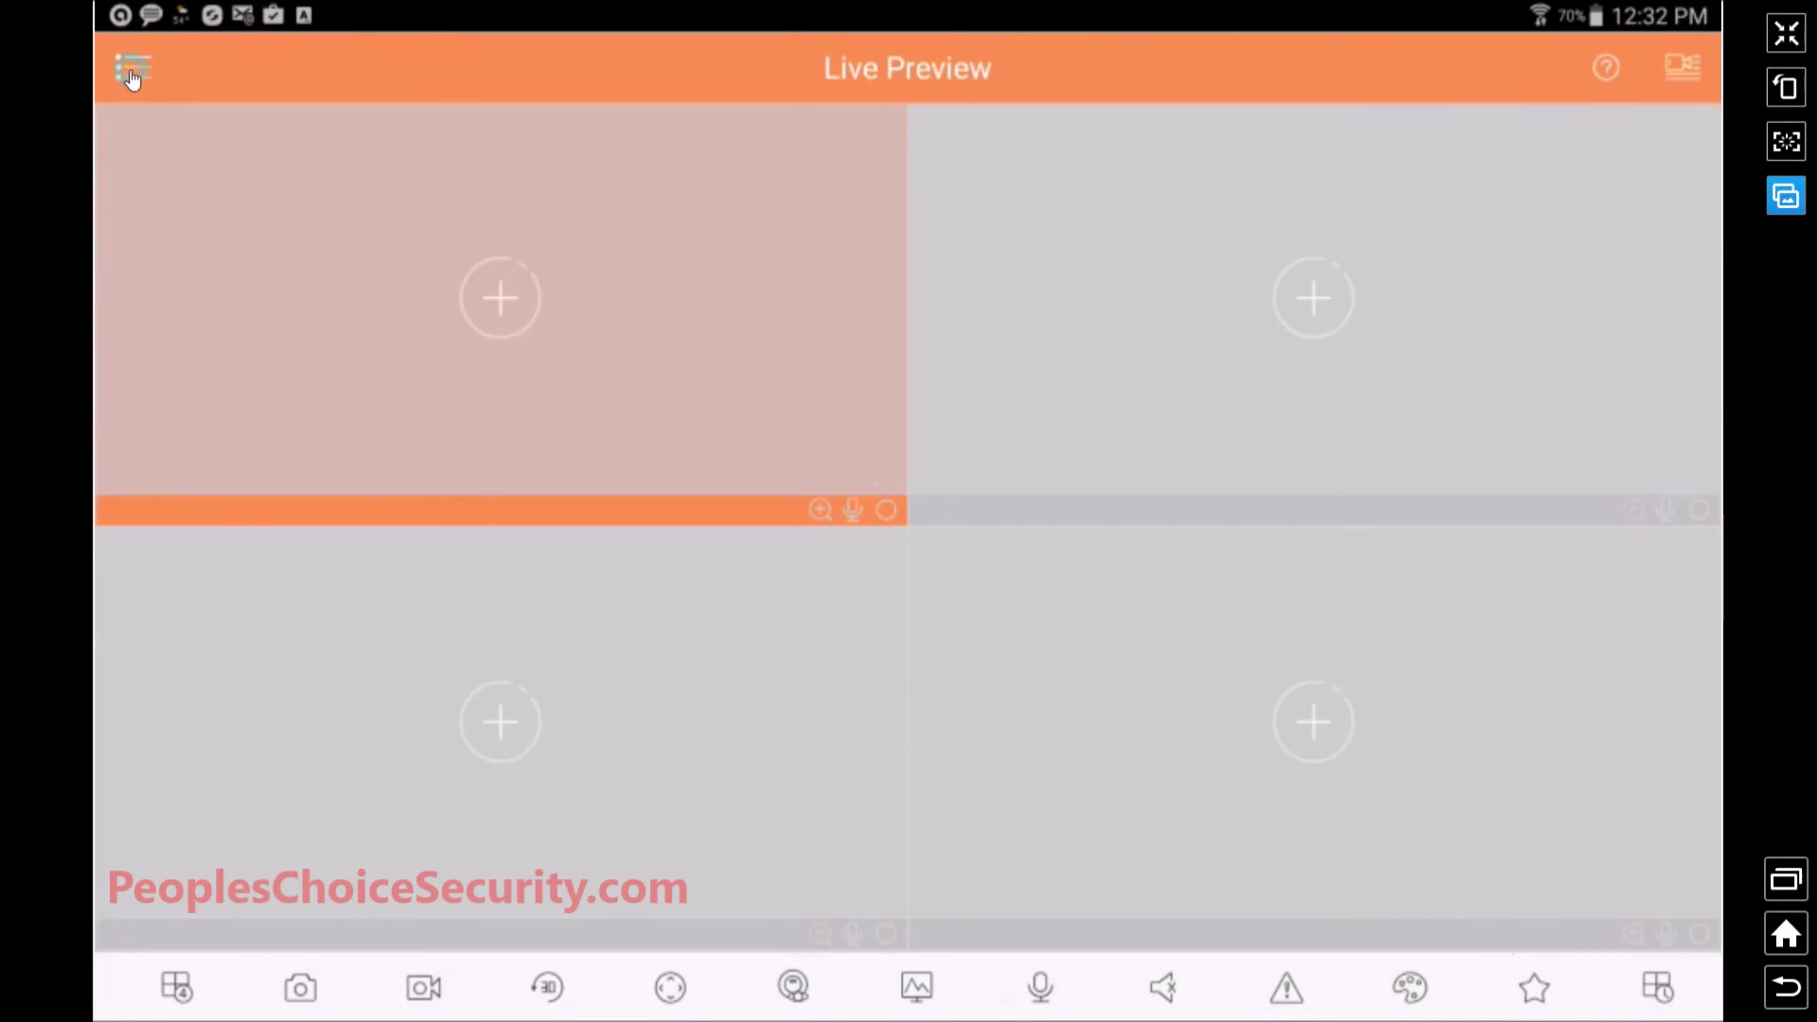
Switch to Playback and load the Demo device's HFG4100 recordings for 2015-09-17 into the first pane
click(133, 71)
click(211, 196)
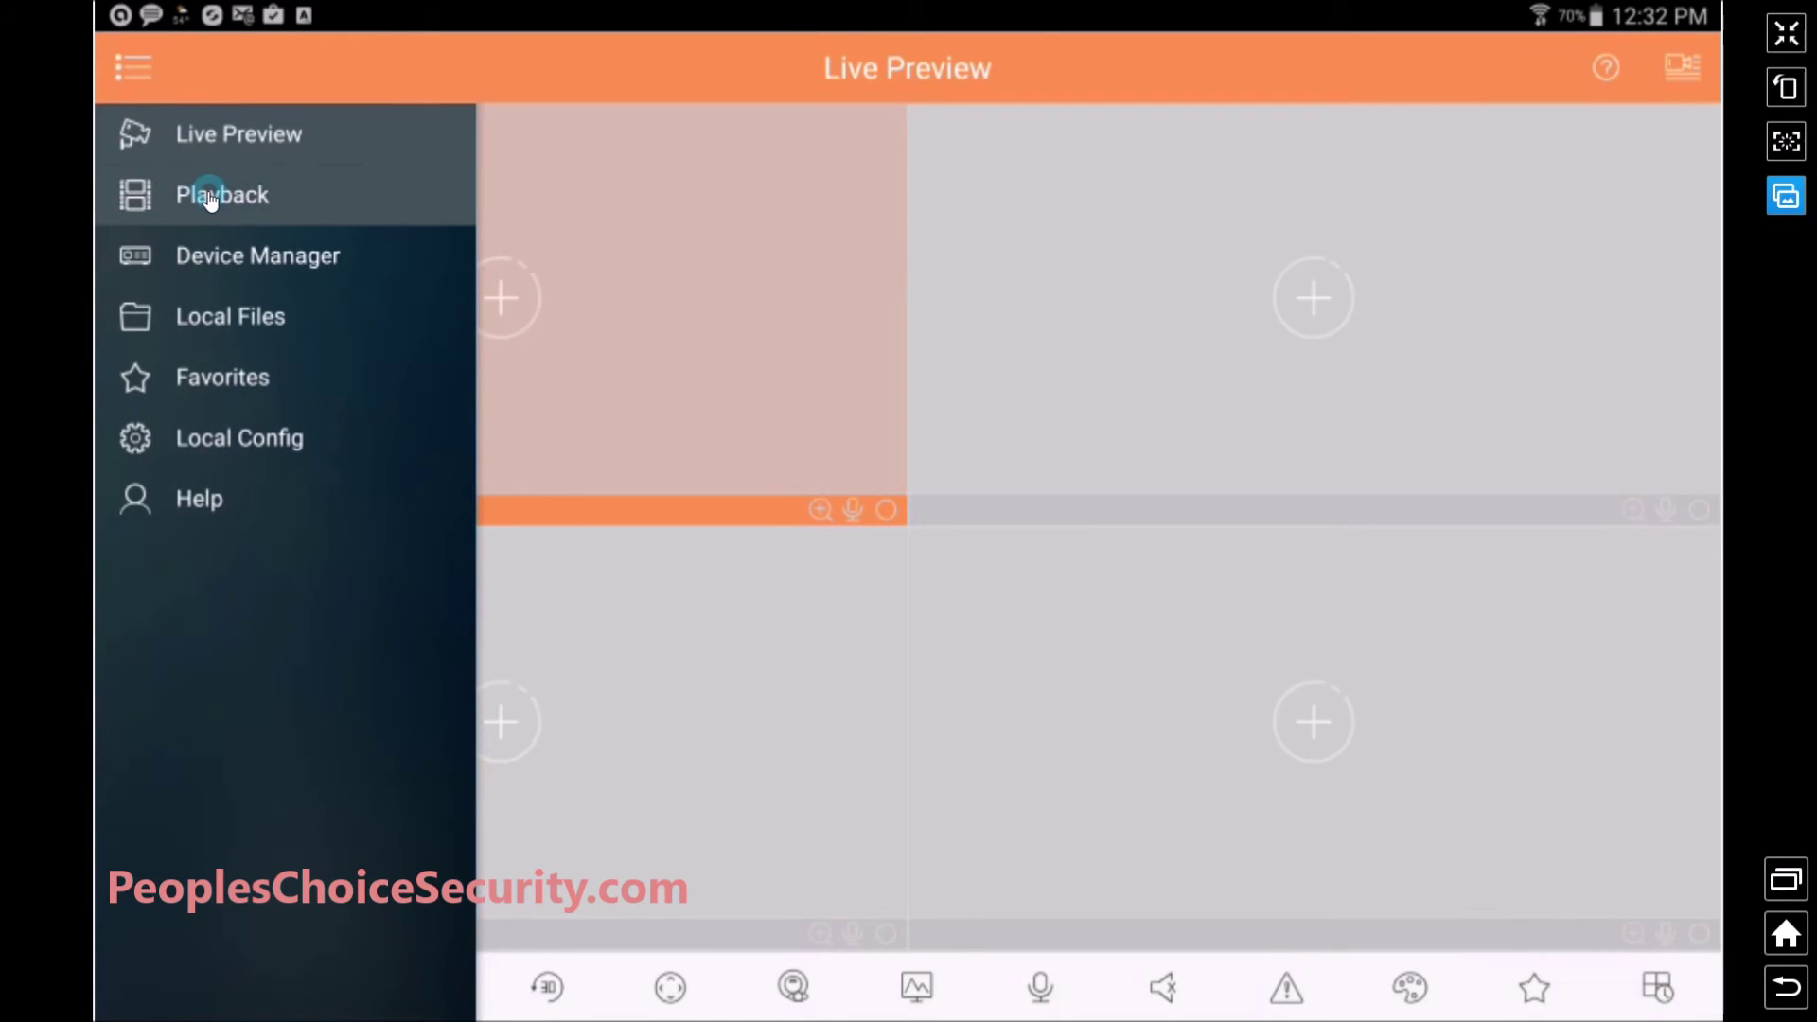
click(386, 330)
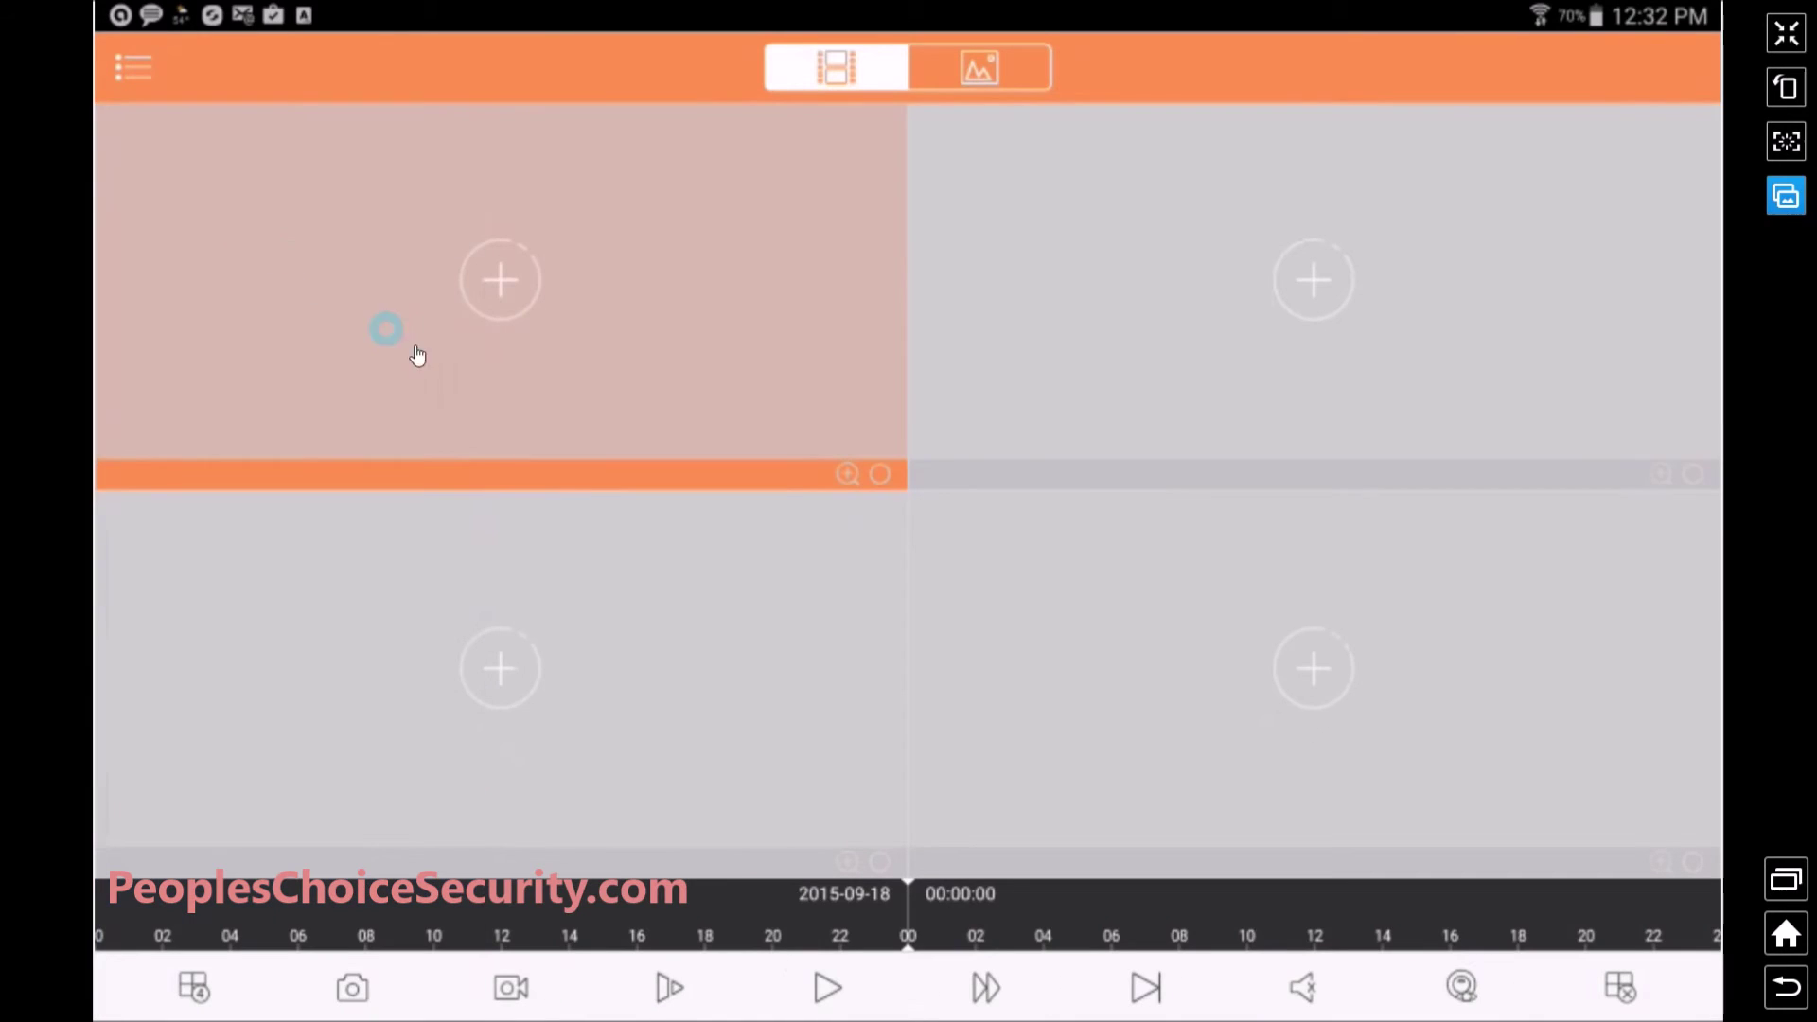
click(503, 282)
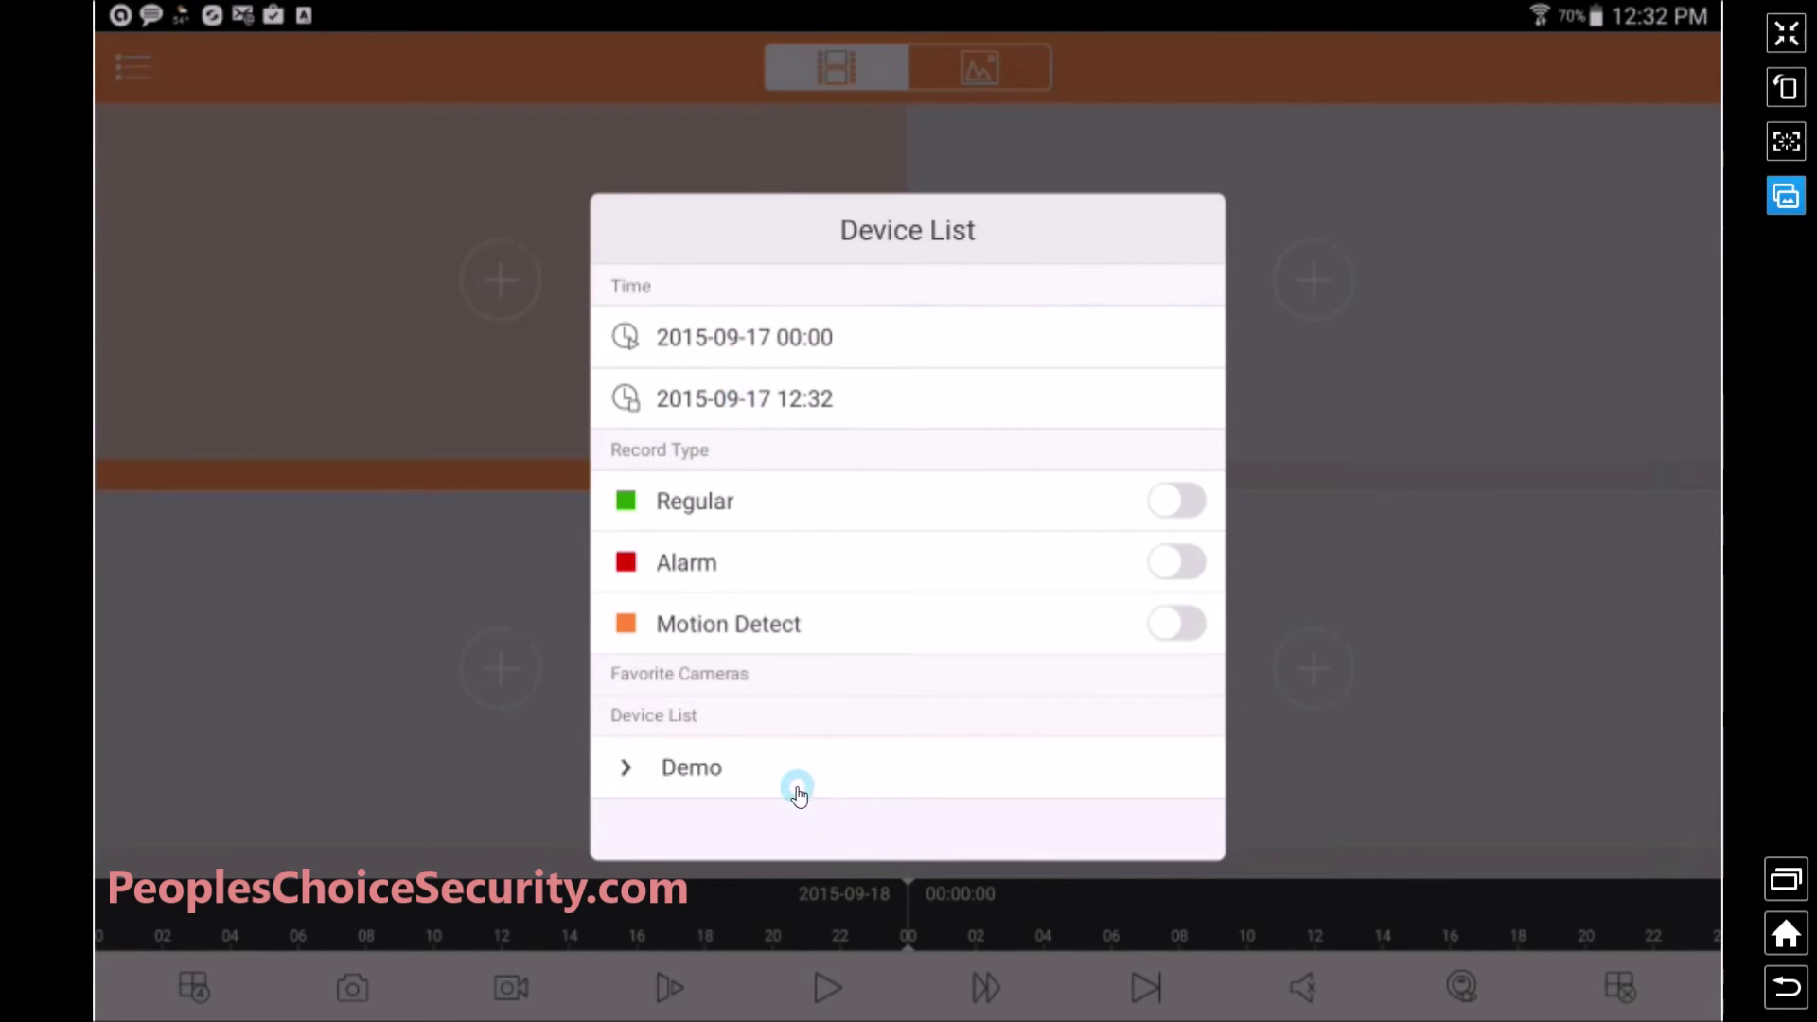
click(613, 757)
click(631, 771)
scroll(840, 798, down, 4)
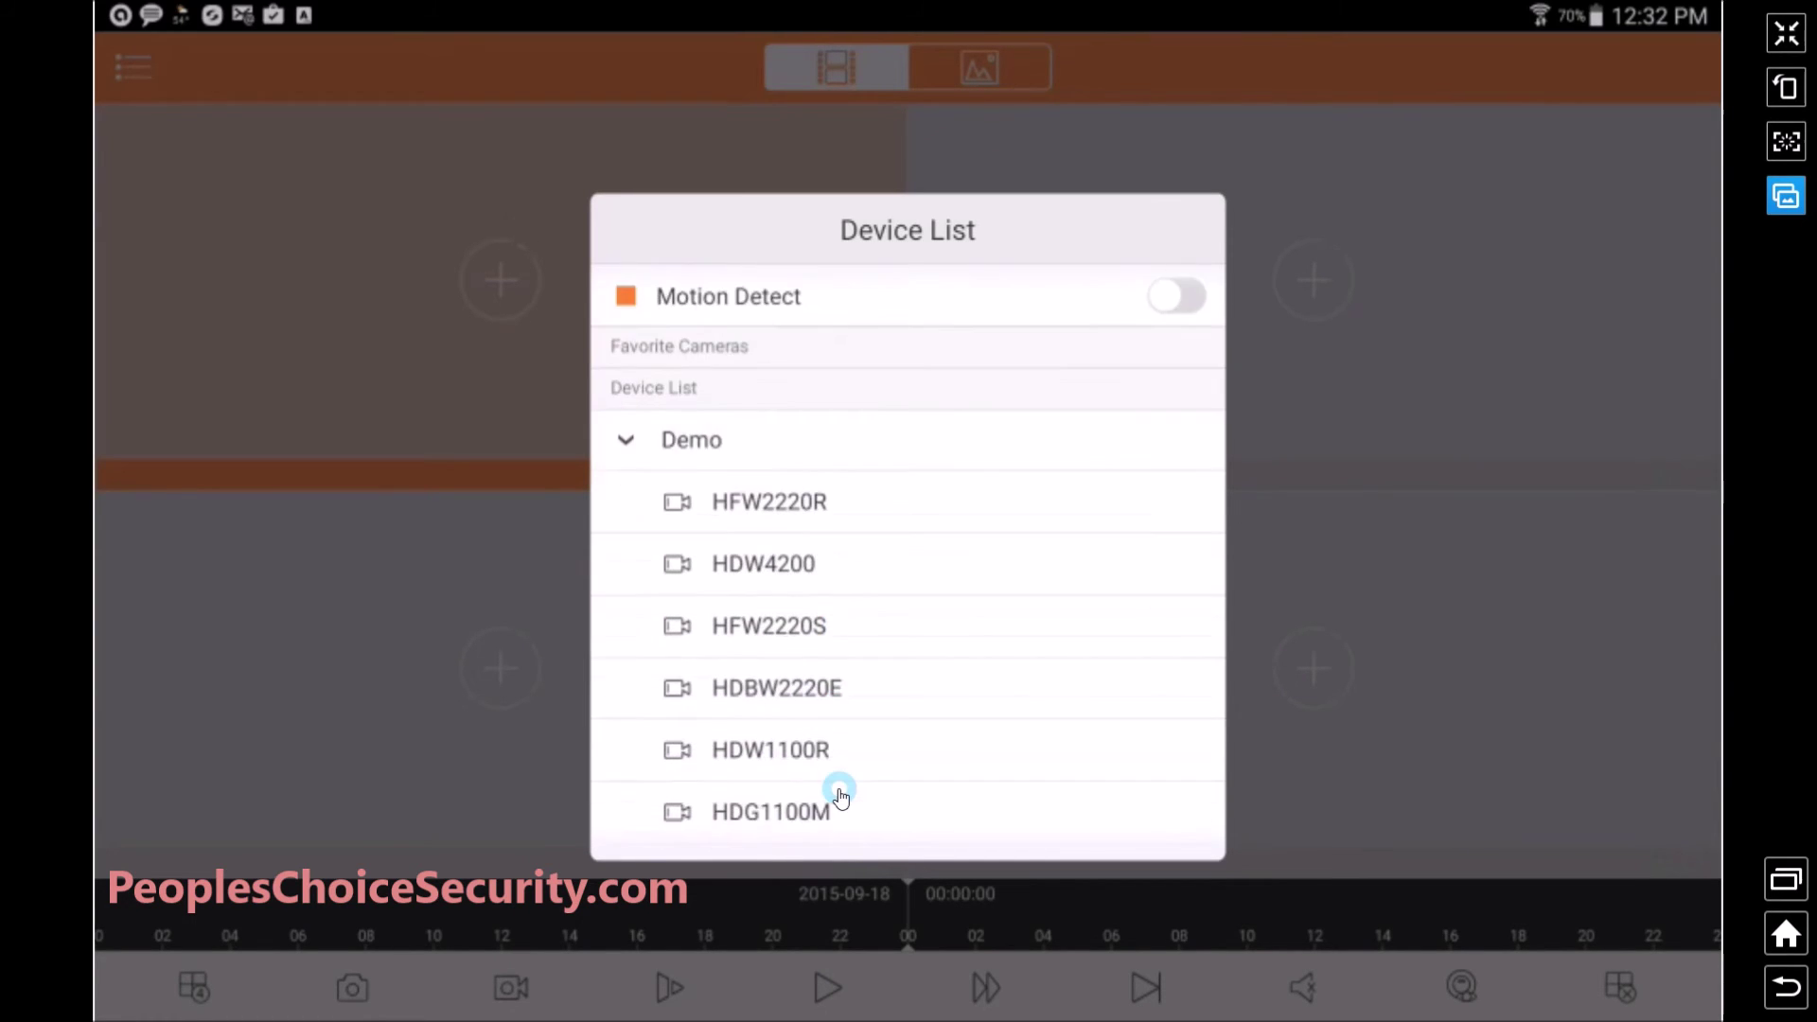
scroll(840, 798, down, 4)
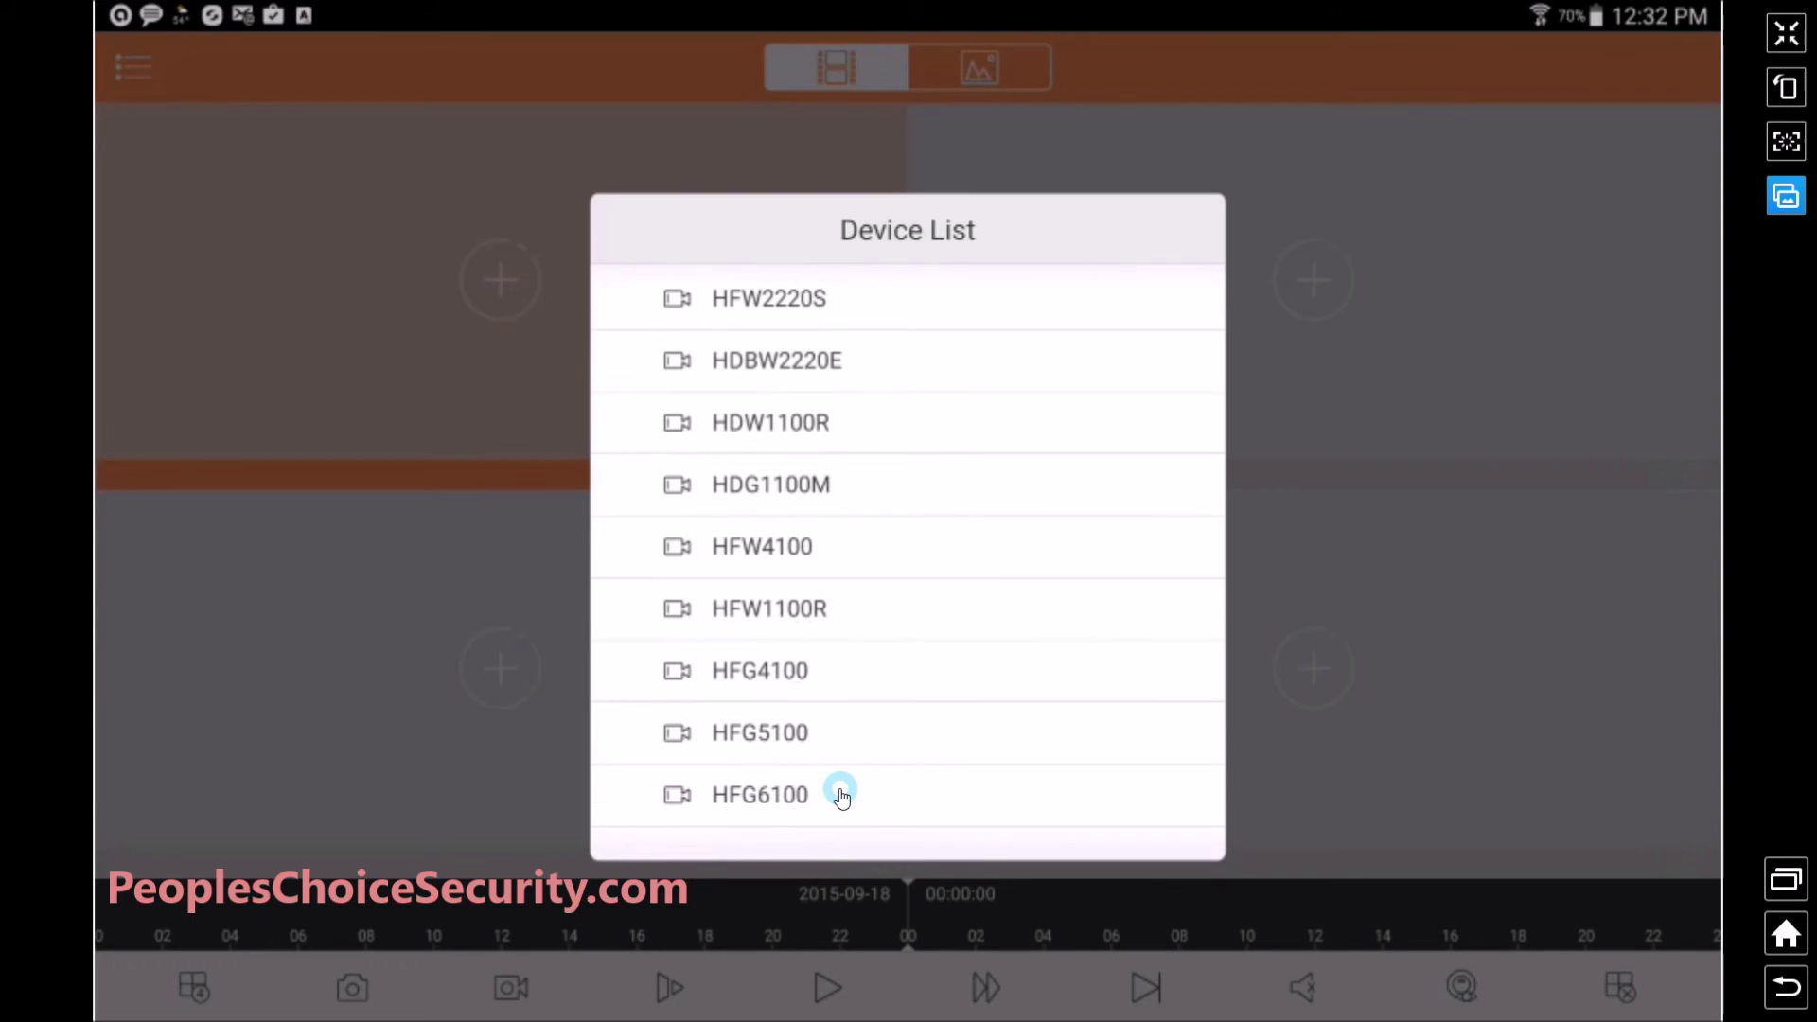
click(757, 671)
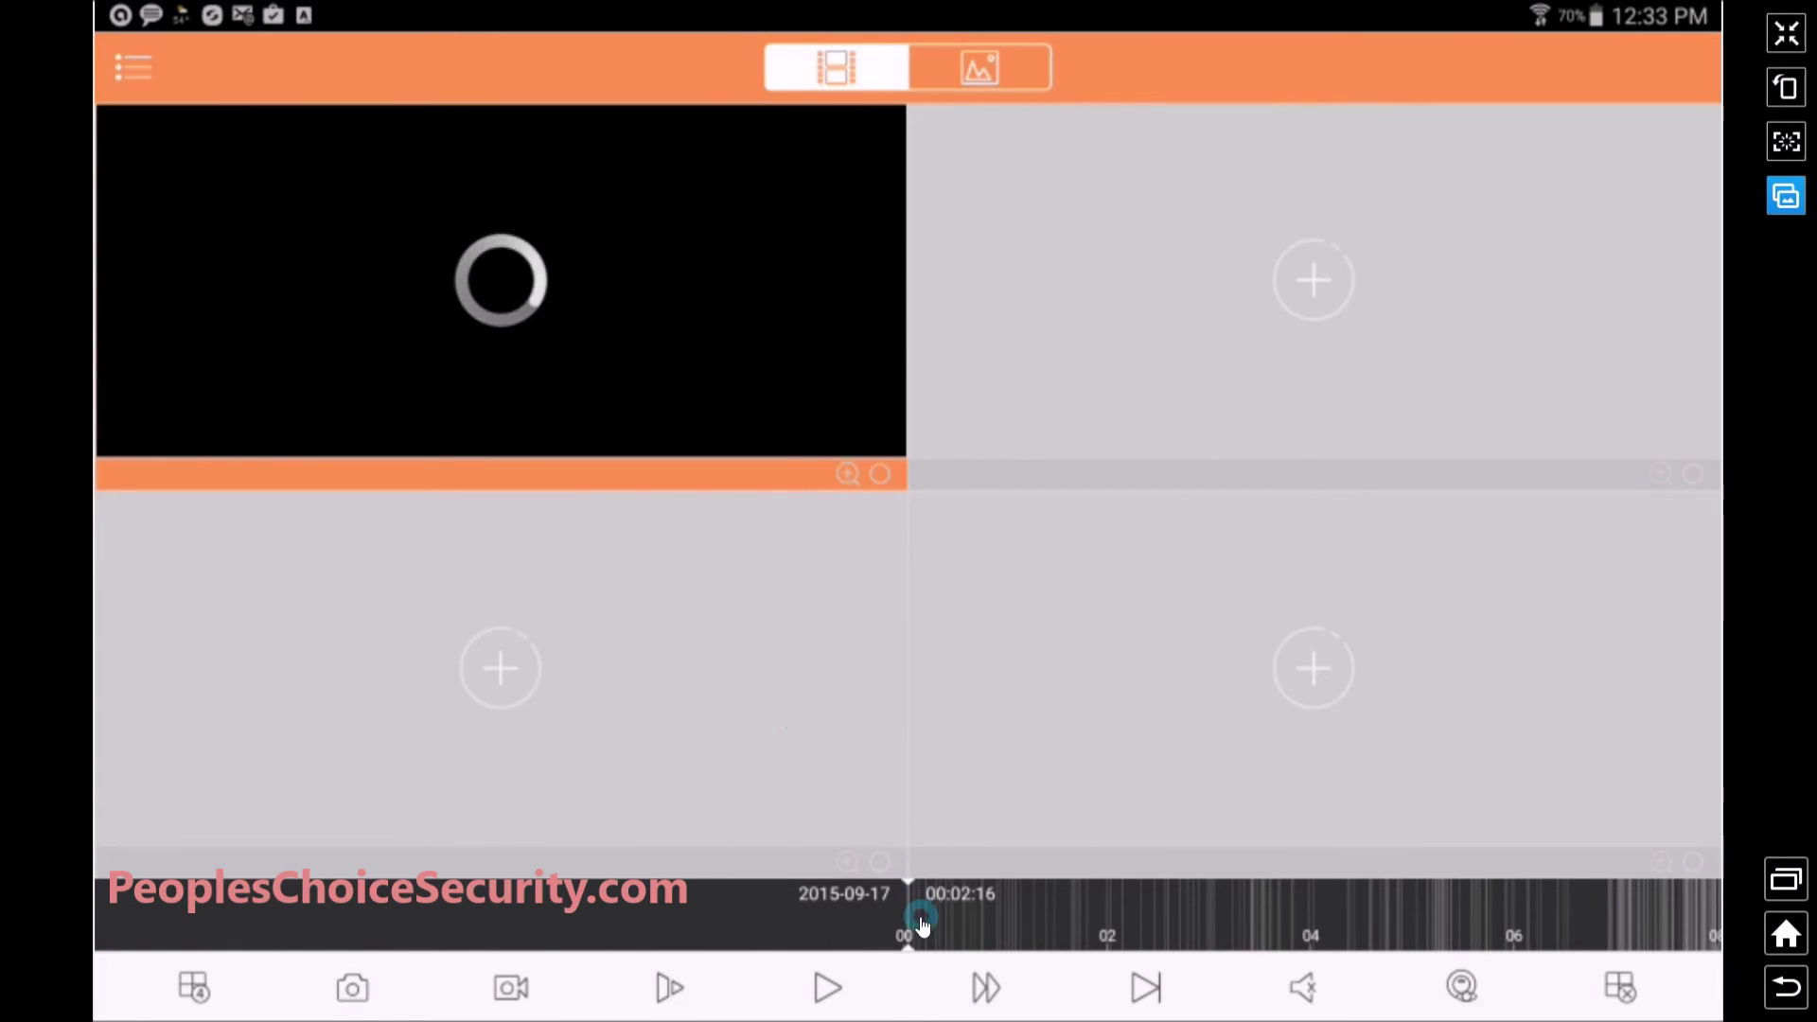
Move the HFG4100 playback timeline to about 10:59 on 2015-09-17
click(1589, 913)
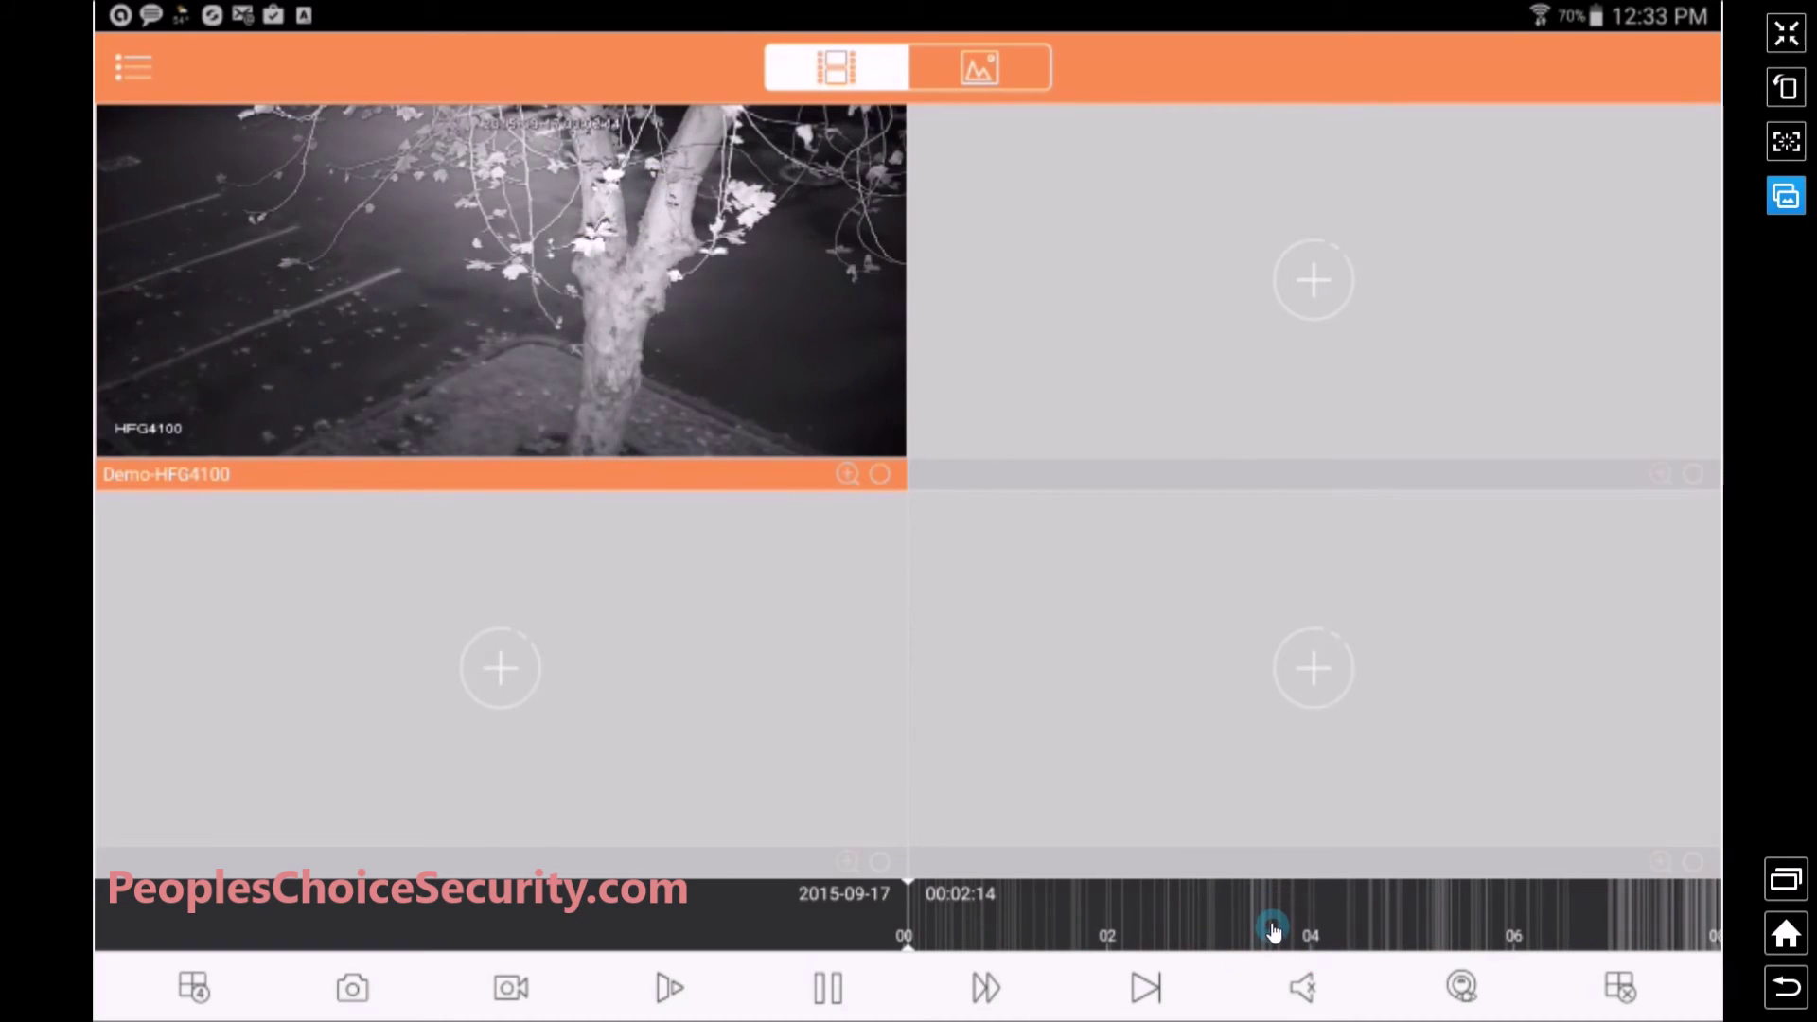
drag(1272, 925, 1312, 929)
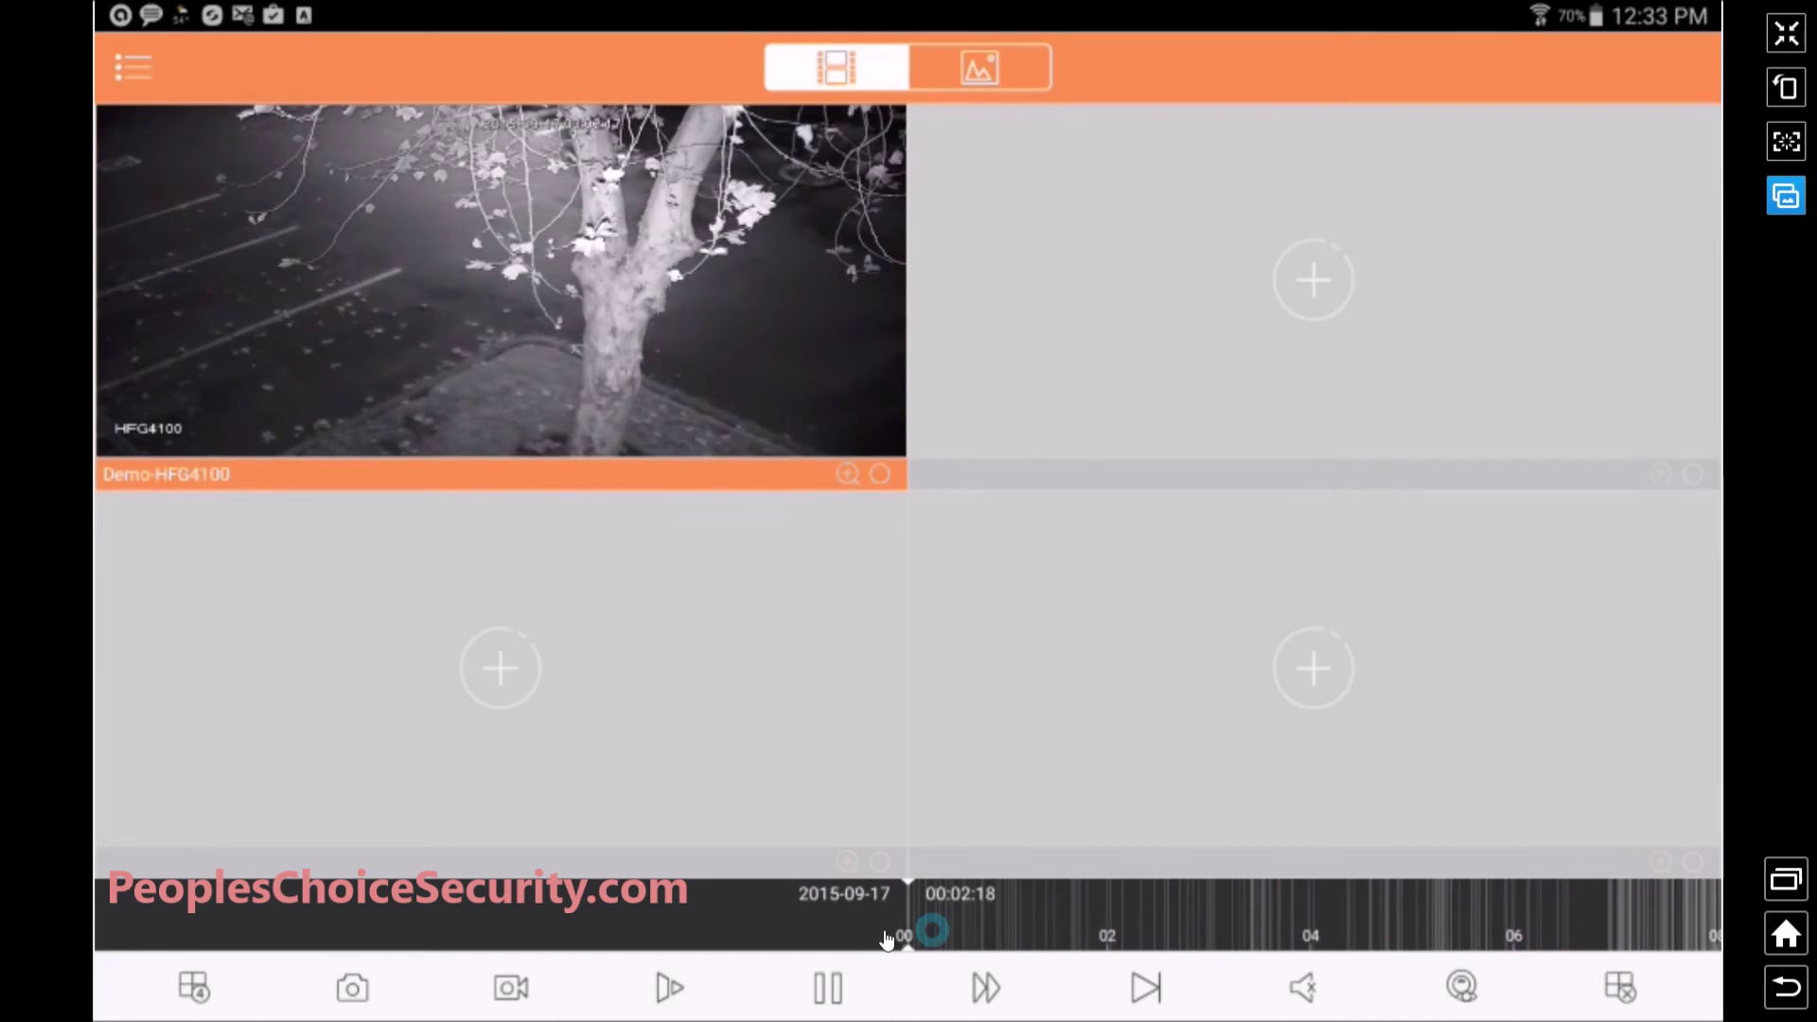
drag(886, 939, 1040, 938)
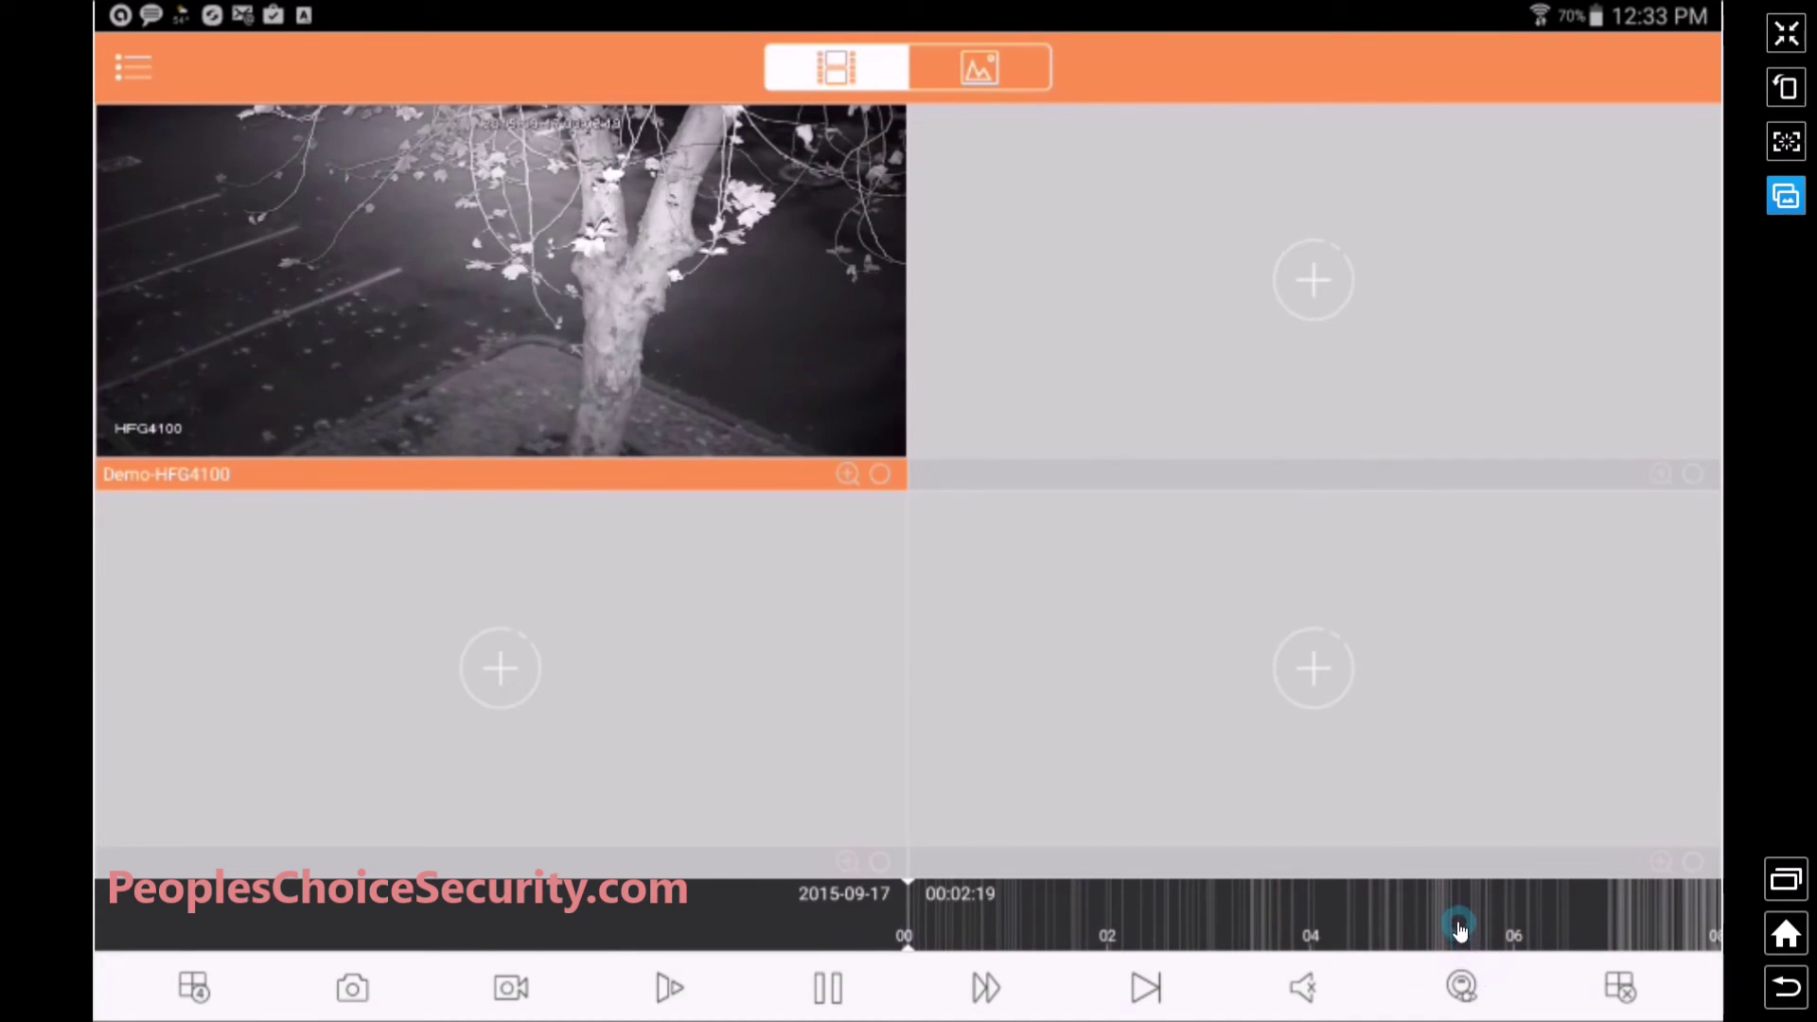
drag(1460, 930, 346, 899)
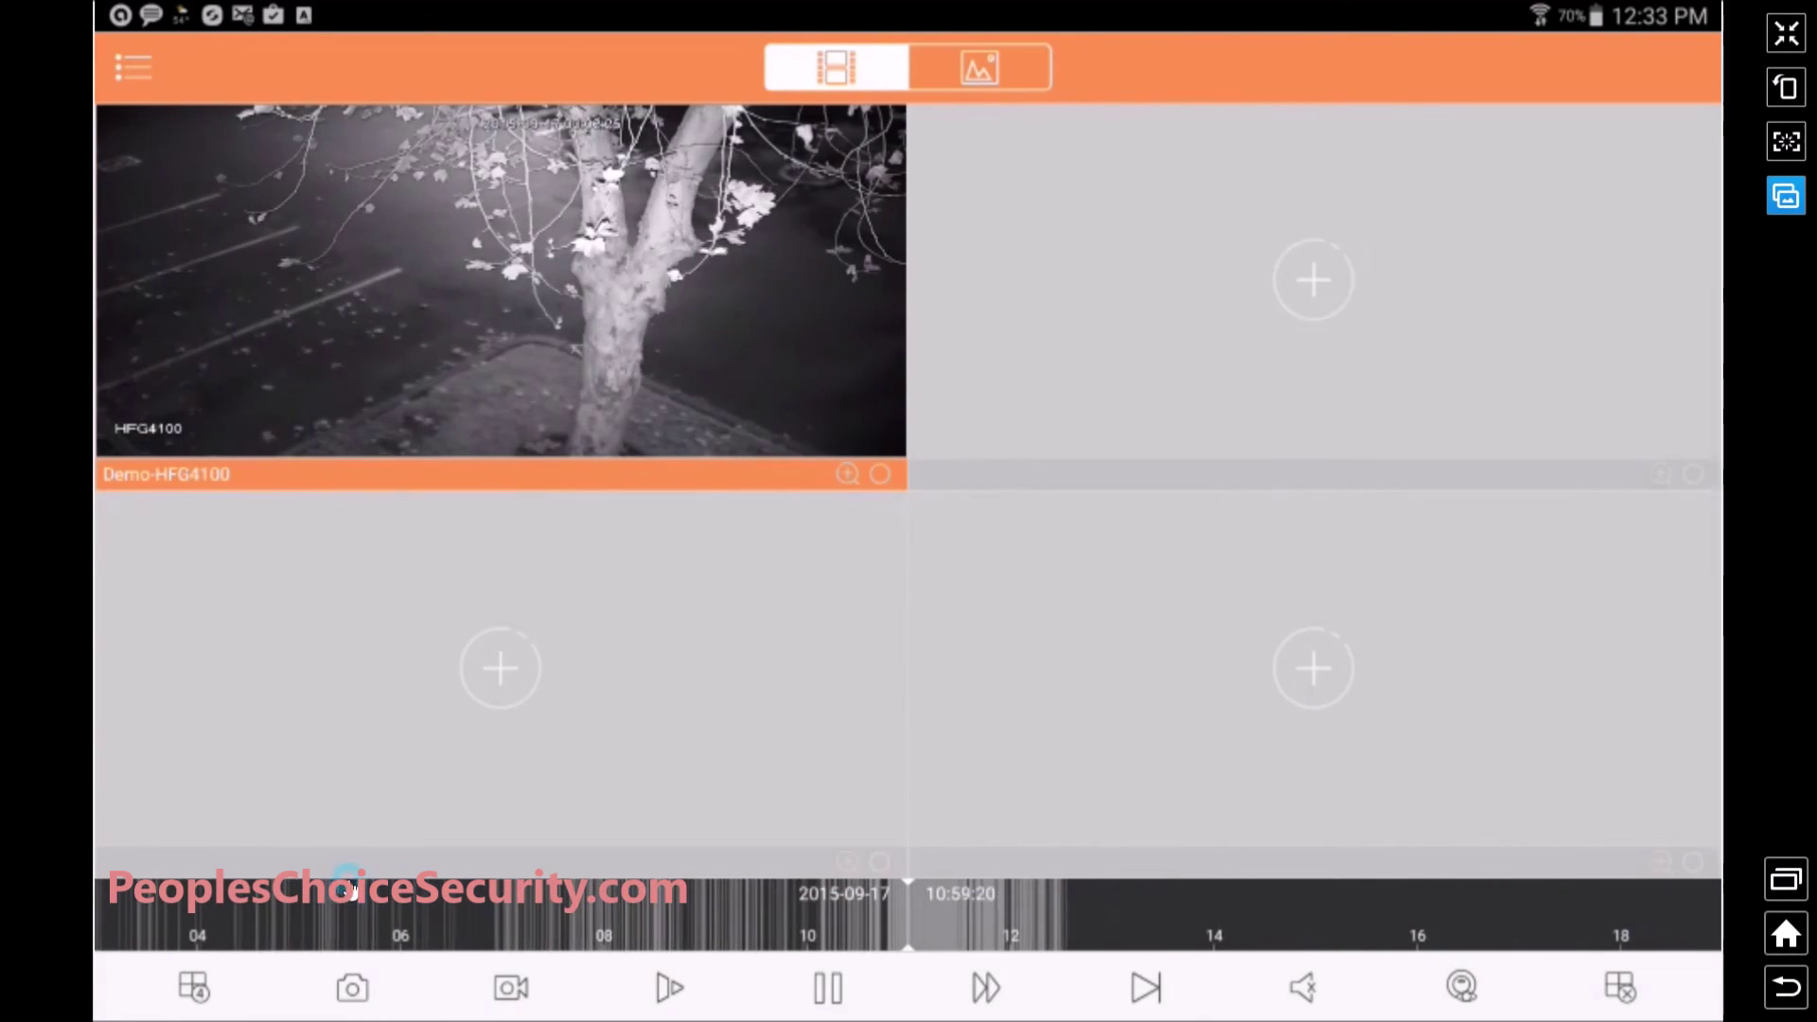
click(565, 833)
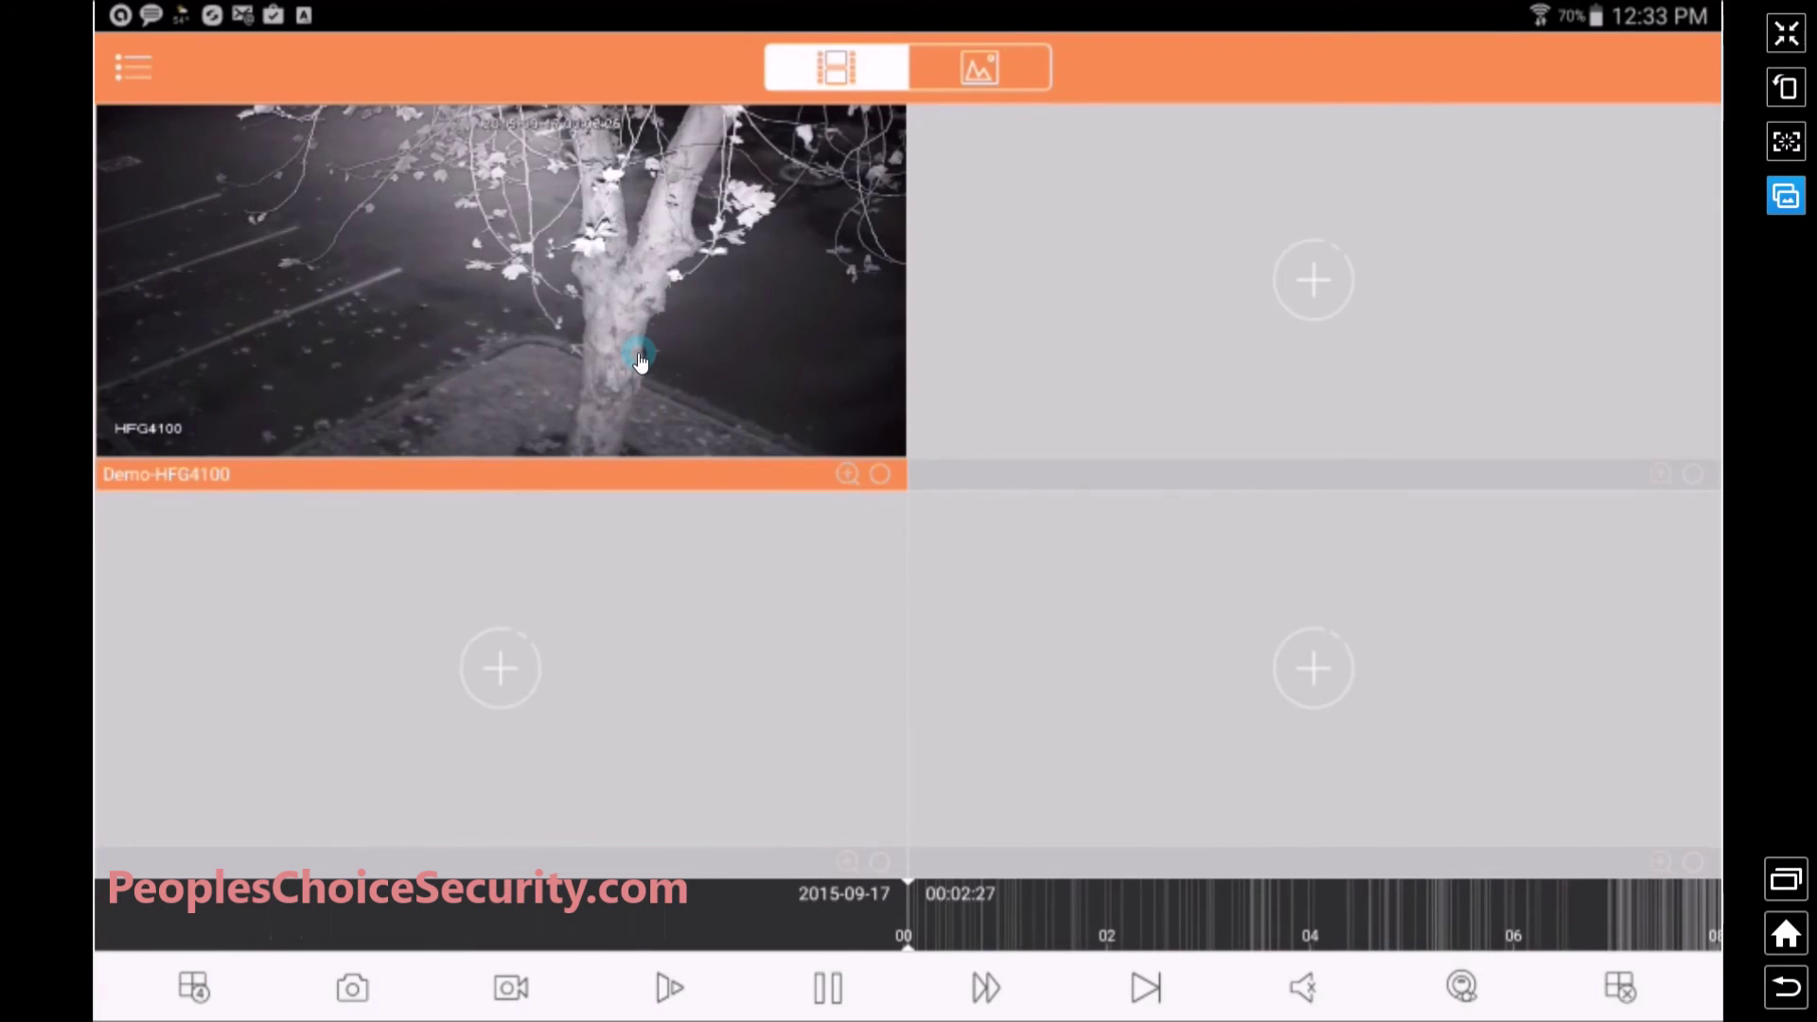
Enlarge the HFG4100 playback to a single view, watch the recording and close all playback windows
drag(640, 361, 628, 354)
double_click(599, 333)
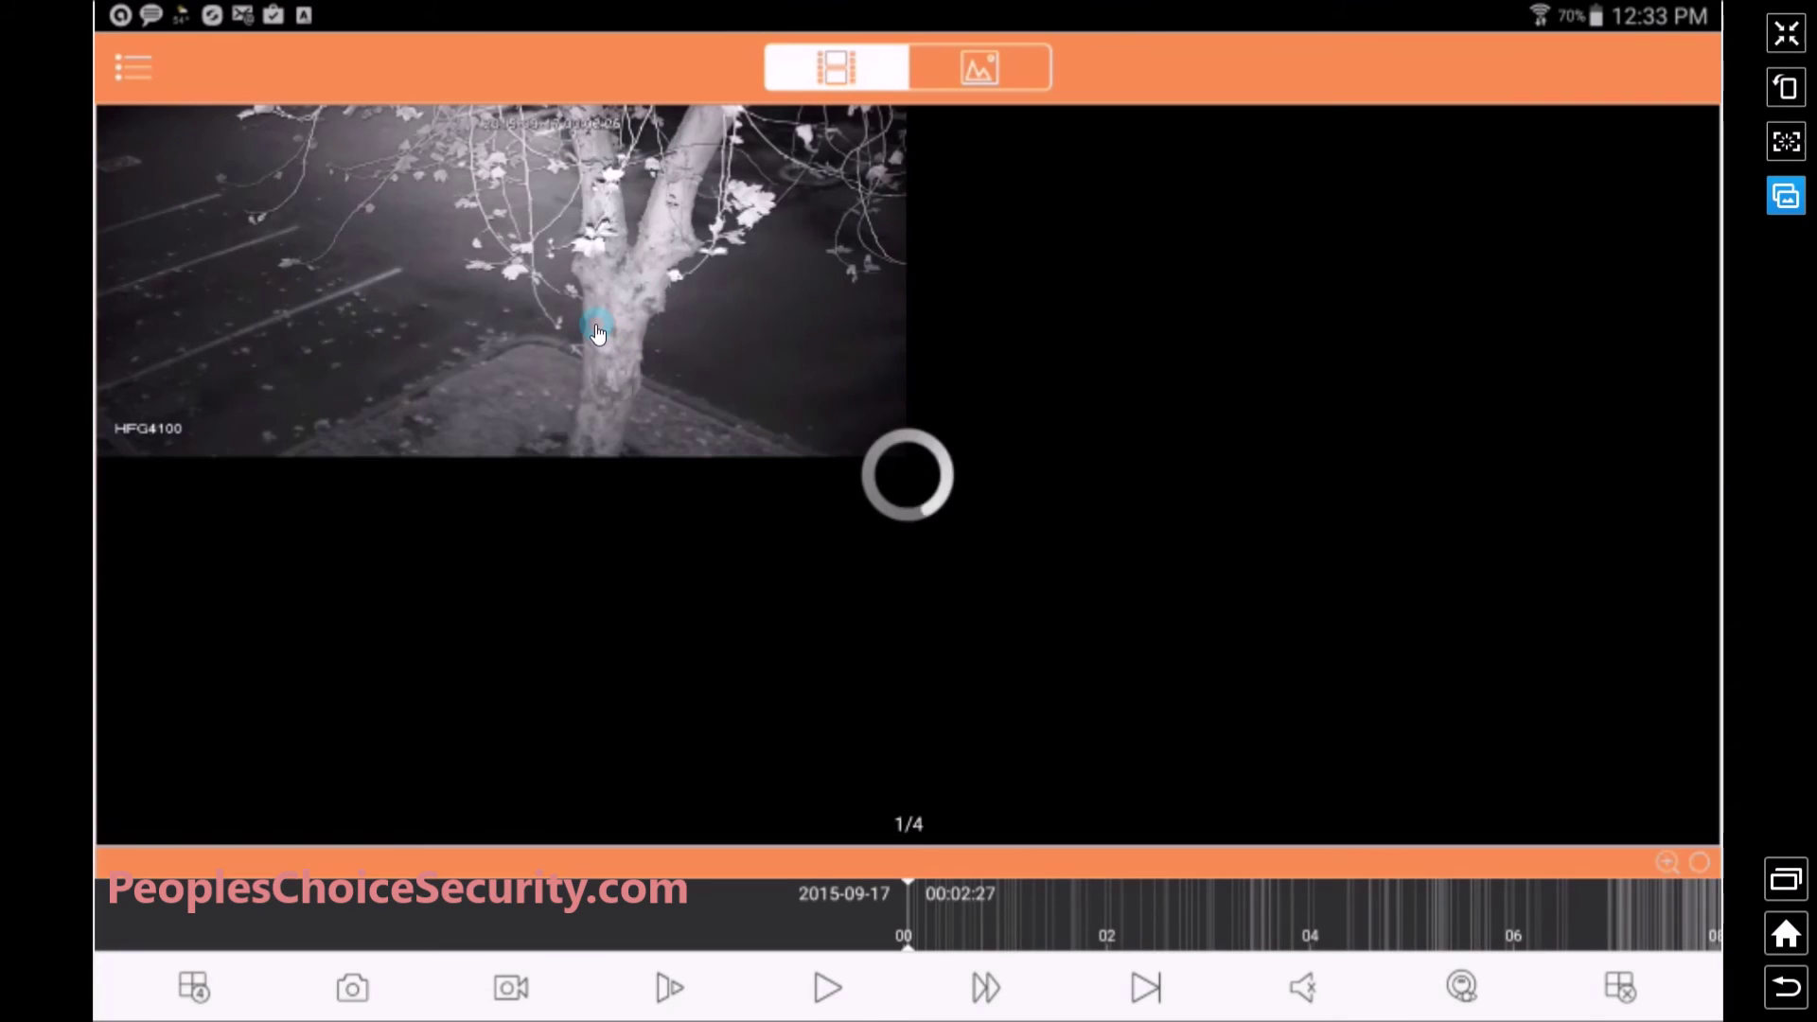
click(1149, 602)
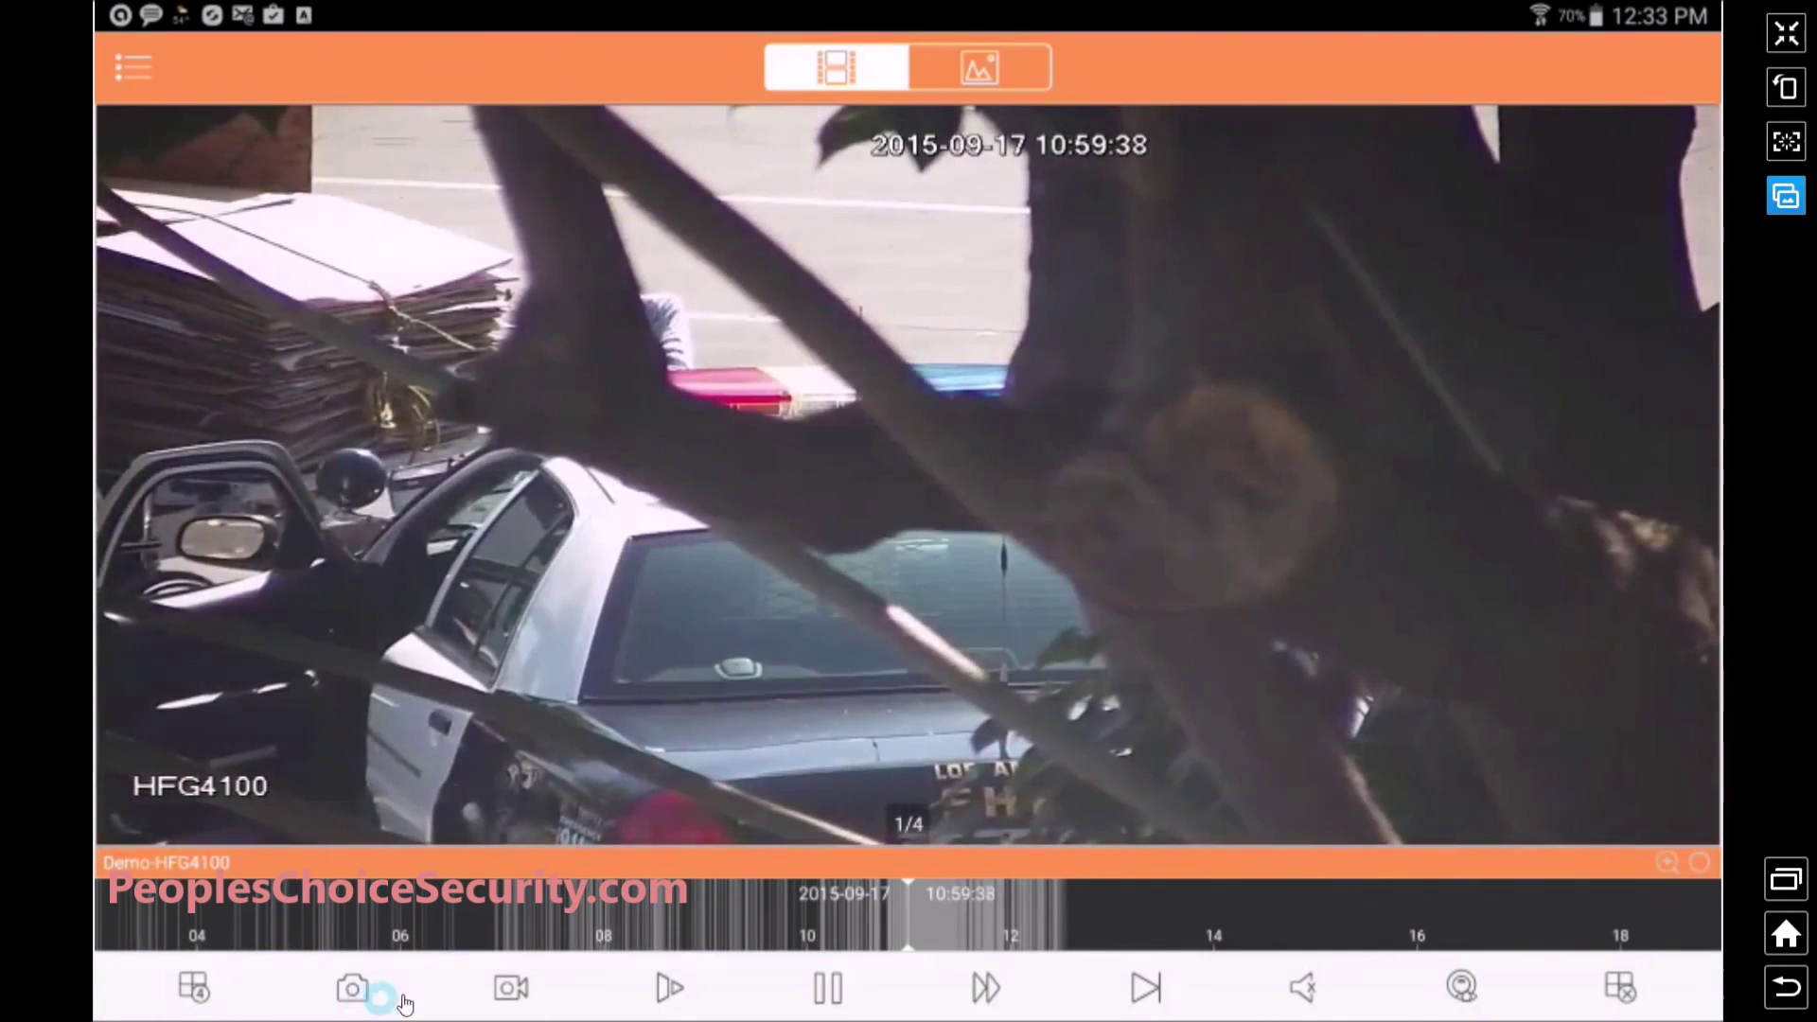
click(508, 990)
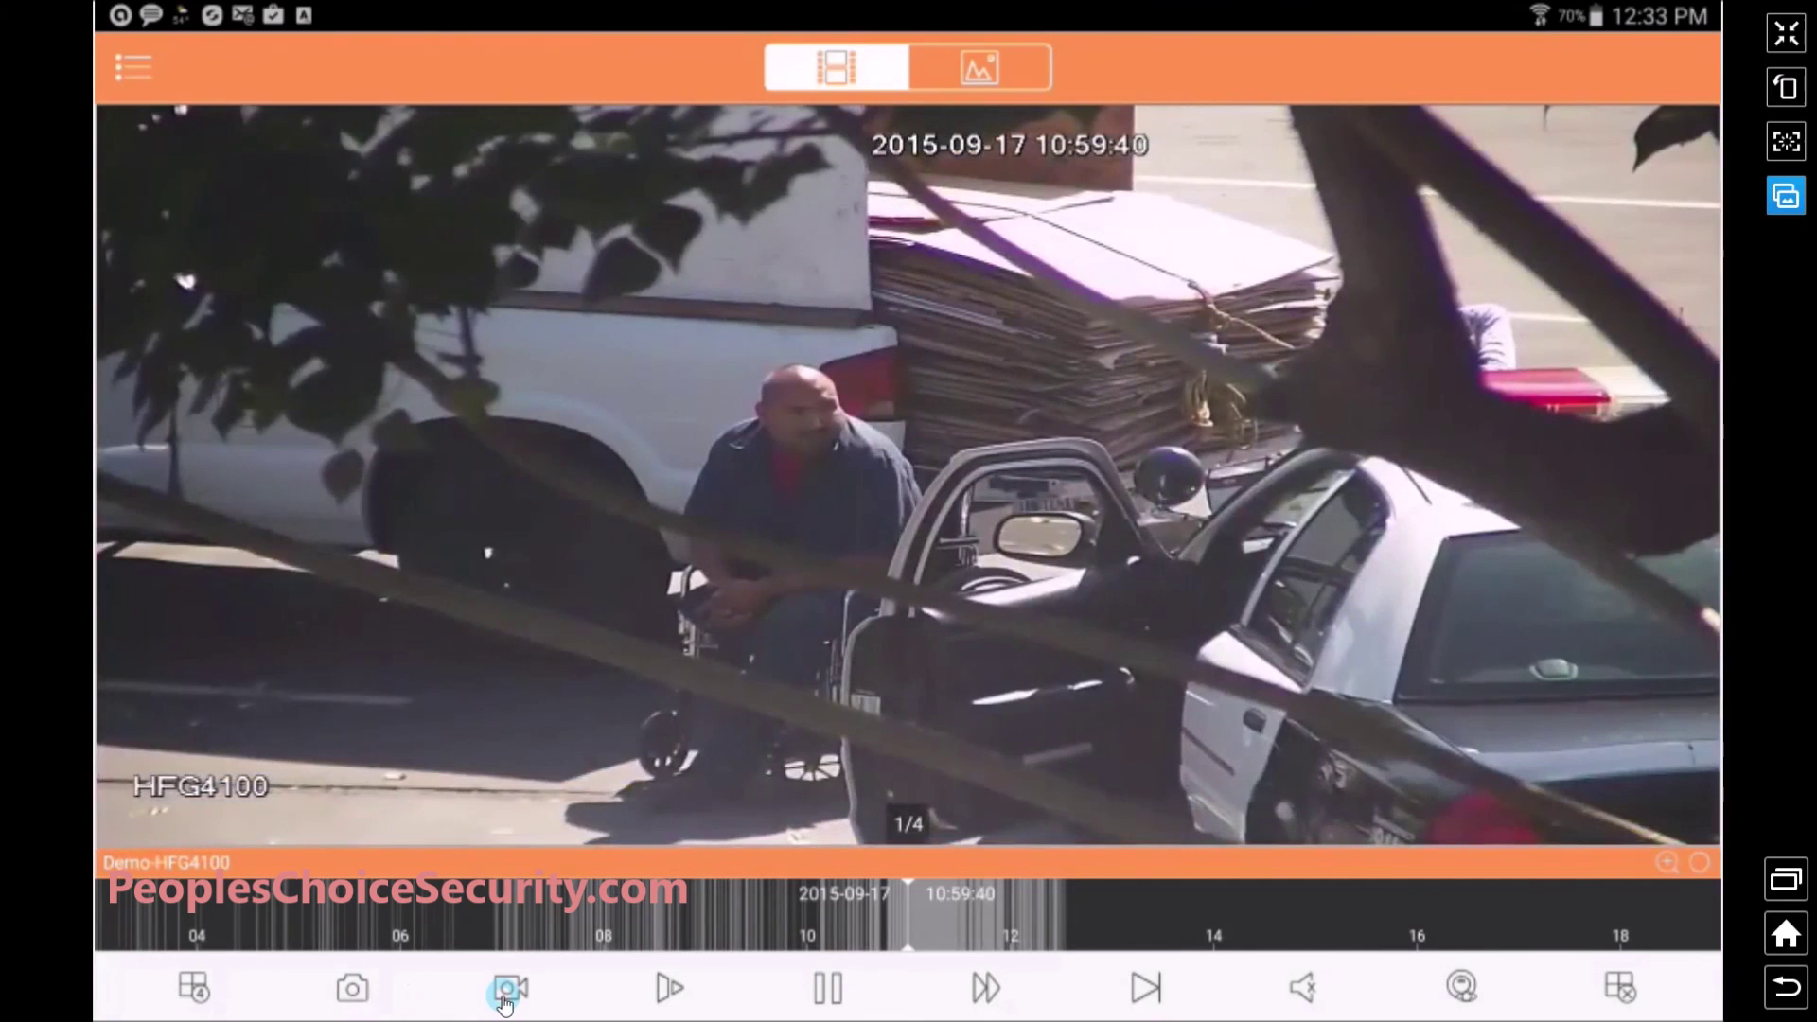
click(1046, 657)
click(944, 649)
click(1001, 596)
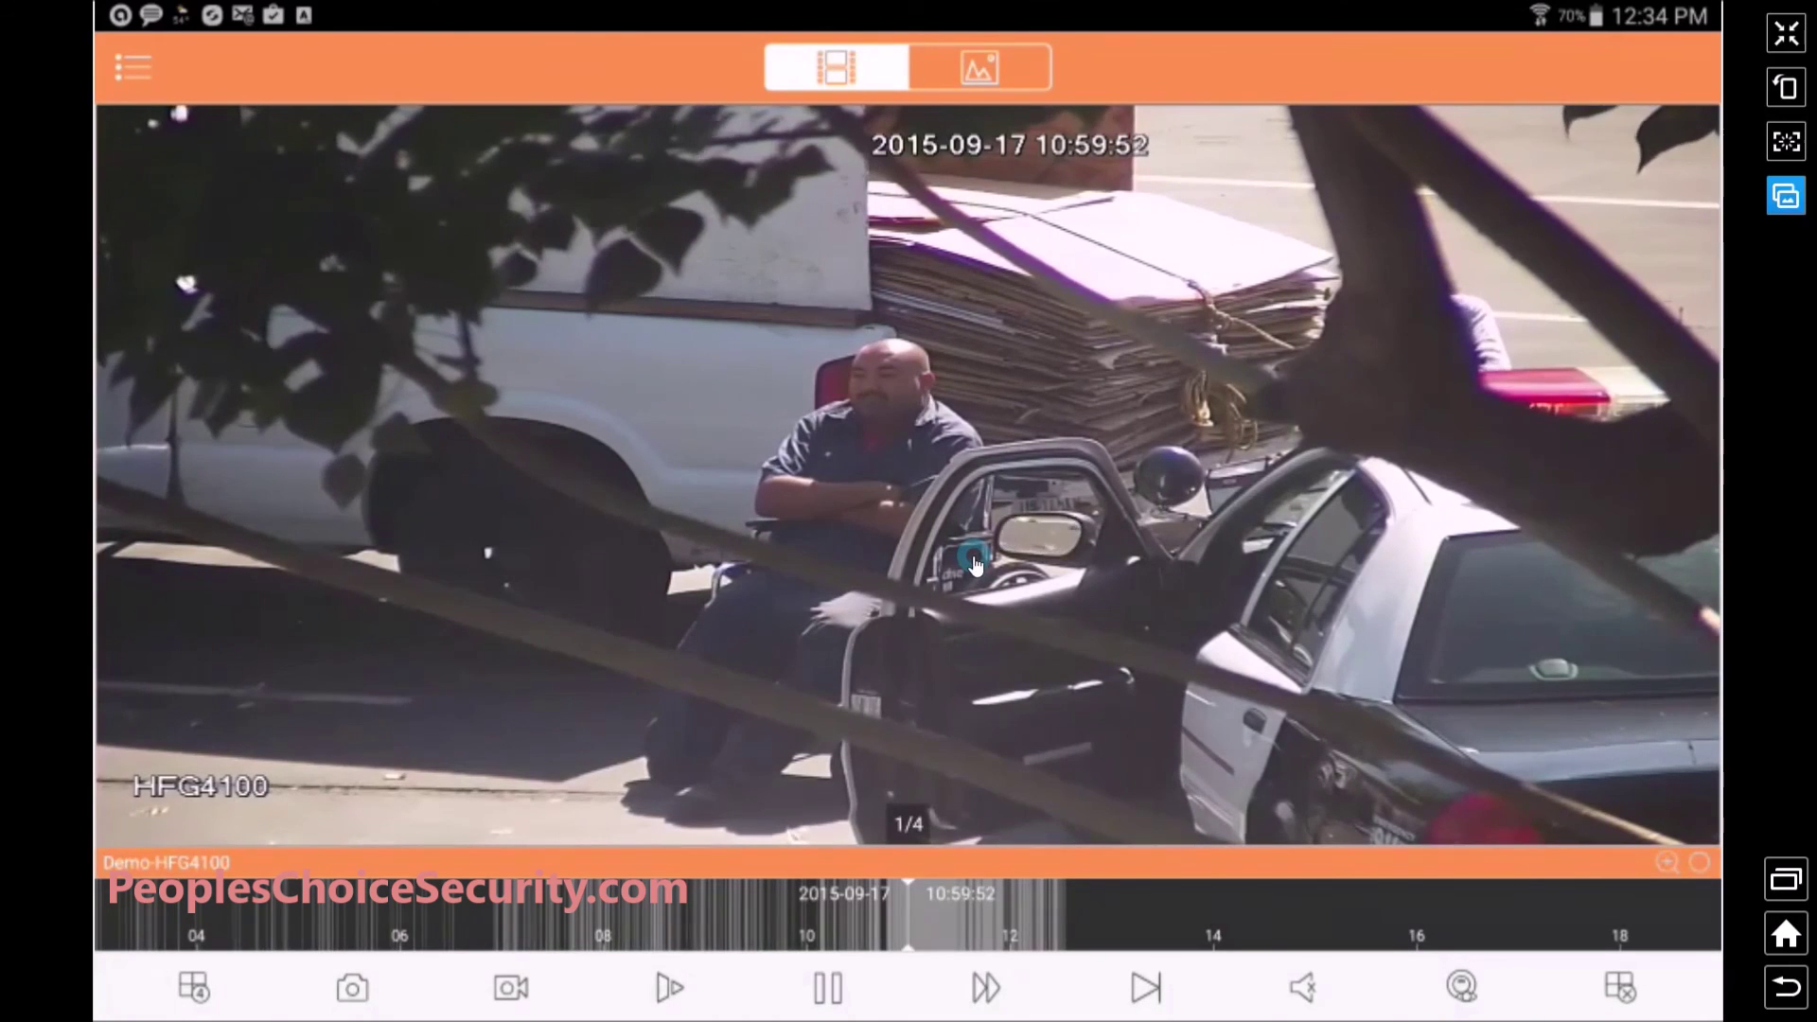
click(1620, 988)
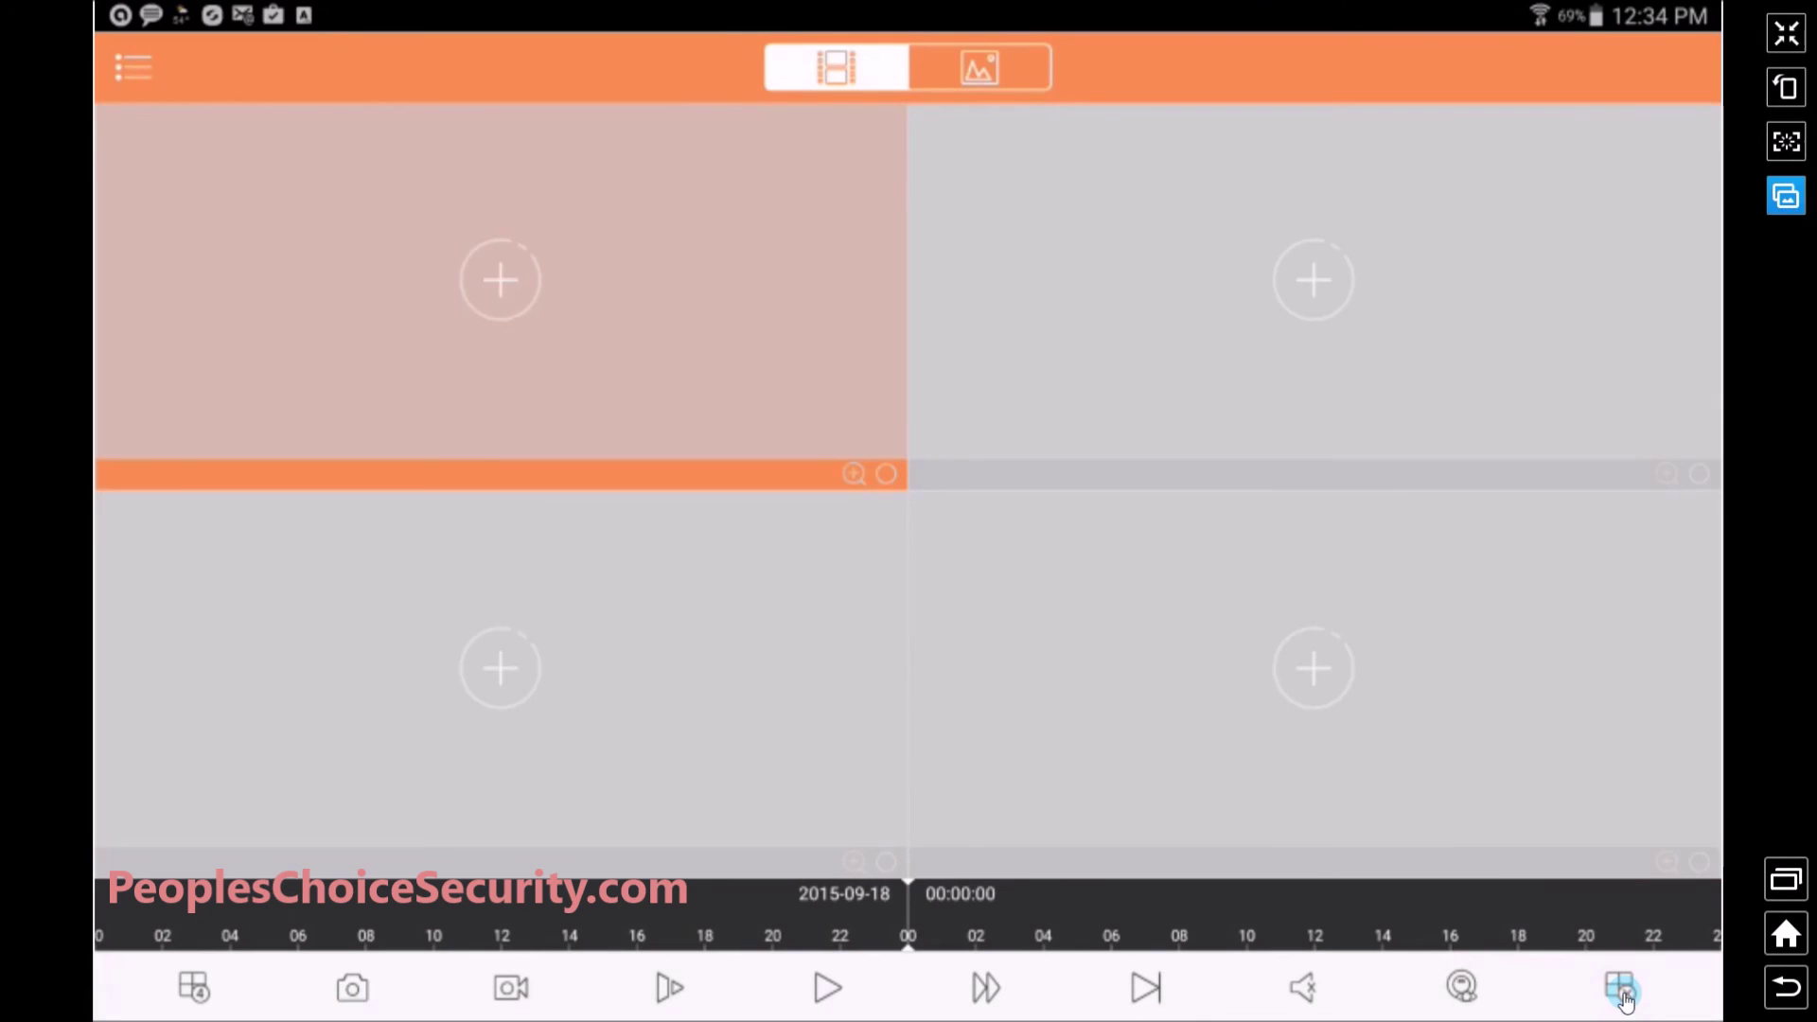